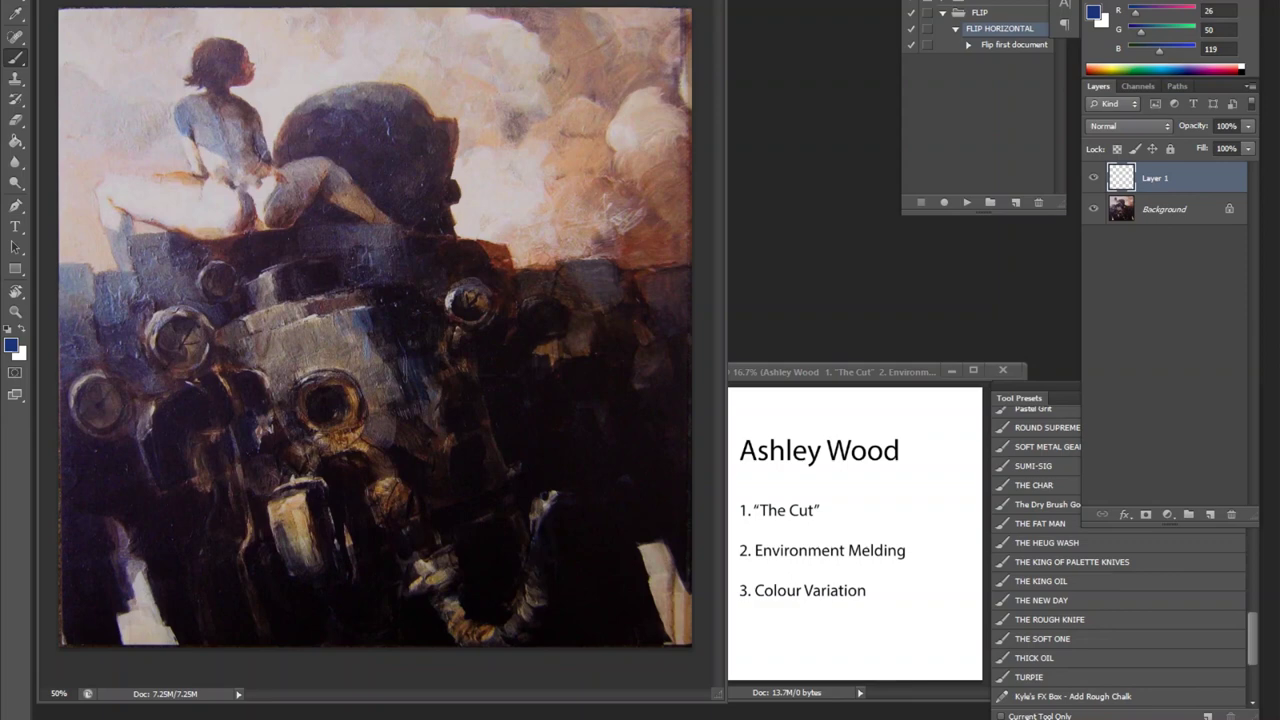
Set the foreground colour to bright magenta (R 226, G 70, B 169)
{"action": "left_click", "coordinate": [12, 345]}
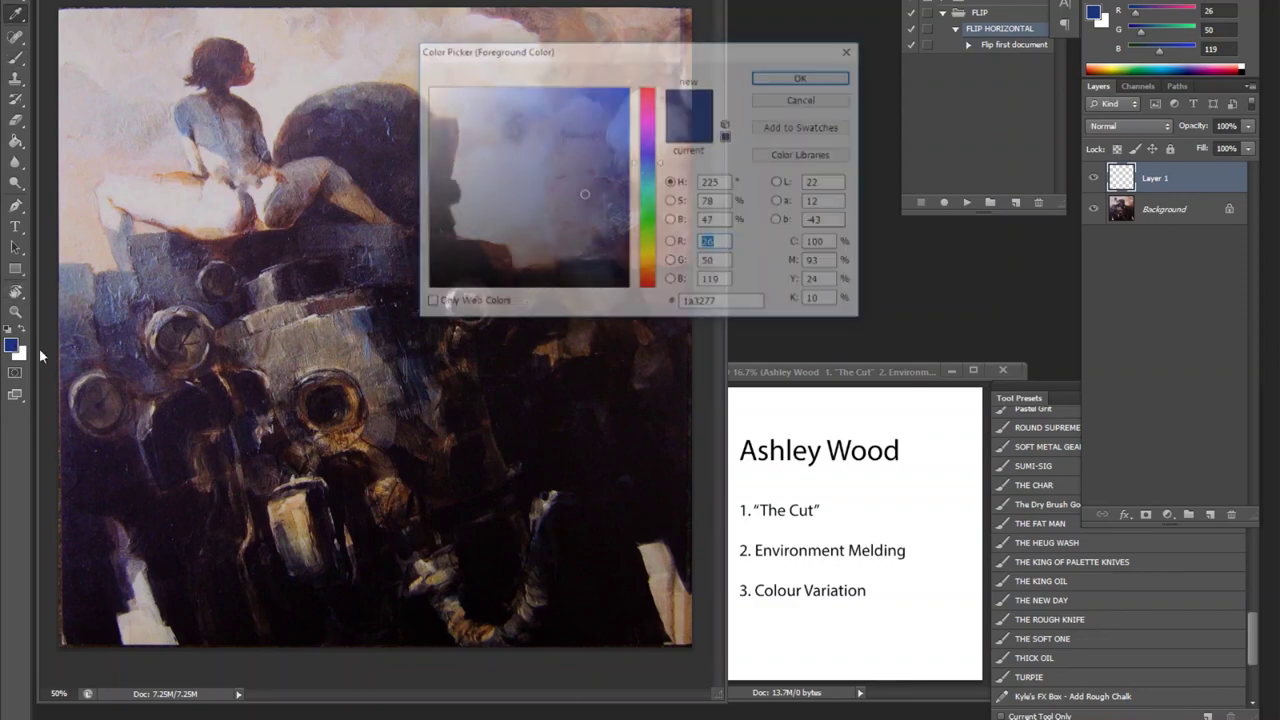
{"action": "left_click", "coordinate": [647, 108]}
{"action": "left_click", "coordinate": [576, 120]}
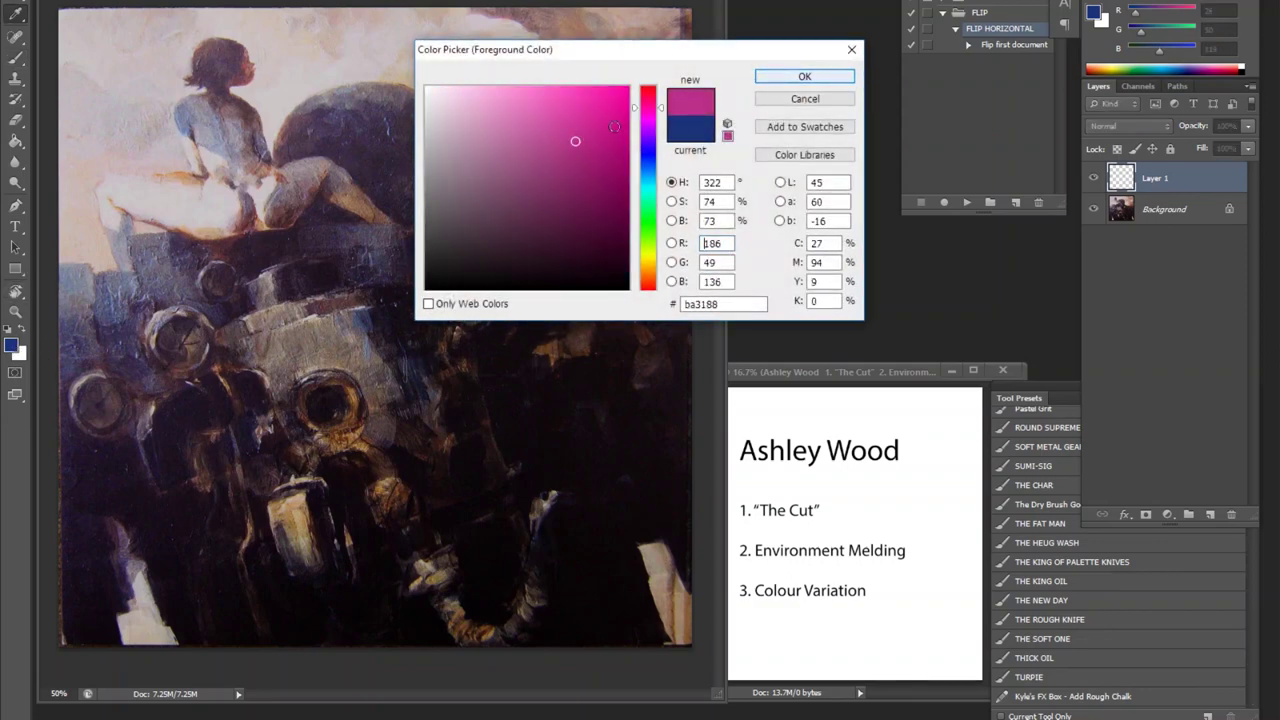
{"action": "left_click", "coordinate": [566, 109]}
{"action": "left_click", "coordinate": [766, 78]}
{"action": "left_click", "coordinate": [1114, 659]}
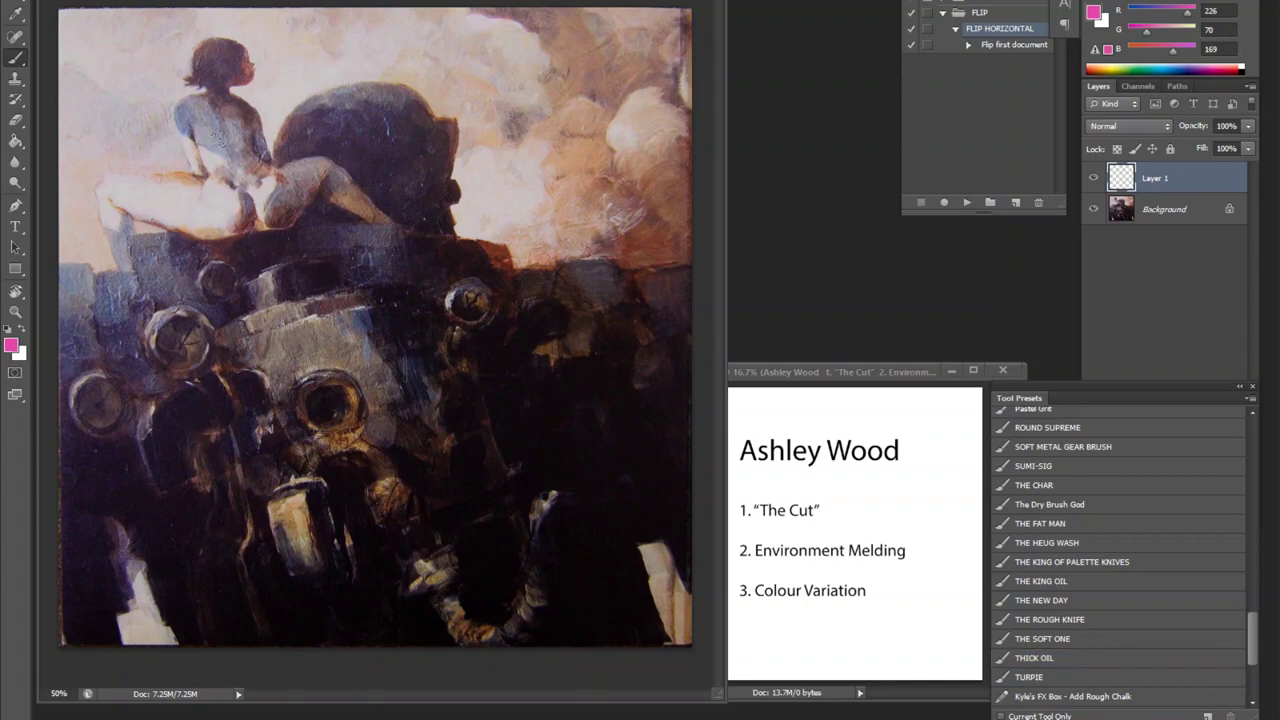
Paint a magenta cut line from the seated figure's back down to the machine's bottom, with an arrowhead
{"action": "mouse_move", "coordinate": [176, 120]}
{"action": "left_mouse_down"}
{"action": "mouse_move", "coordinate": [352, 250]}
{"action": "mouse_move", "coordinate": [434, 357]}
{"action": "mouse_move", "coordinate": [496, 470]}
{"action": "mouse_move", "coordinate": [550, 640]}
{"action": "mouse_move", "coordinate": [547, 704]}
{"action": "left_mouse_up"}
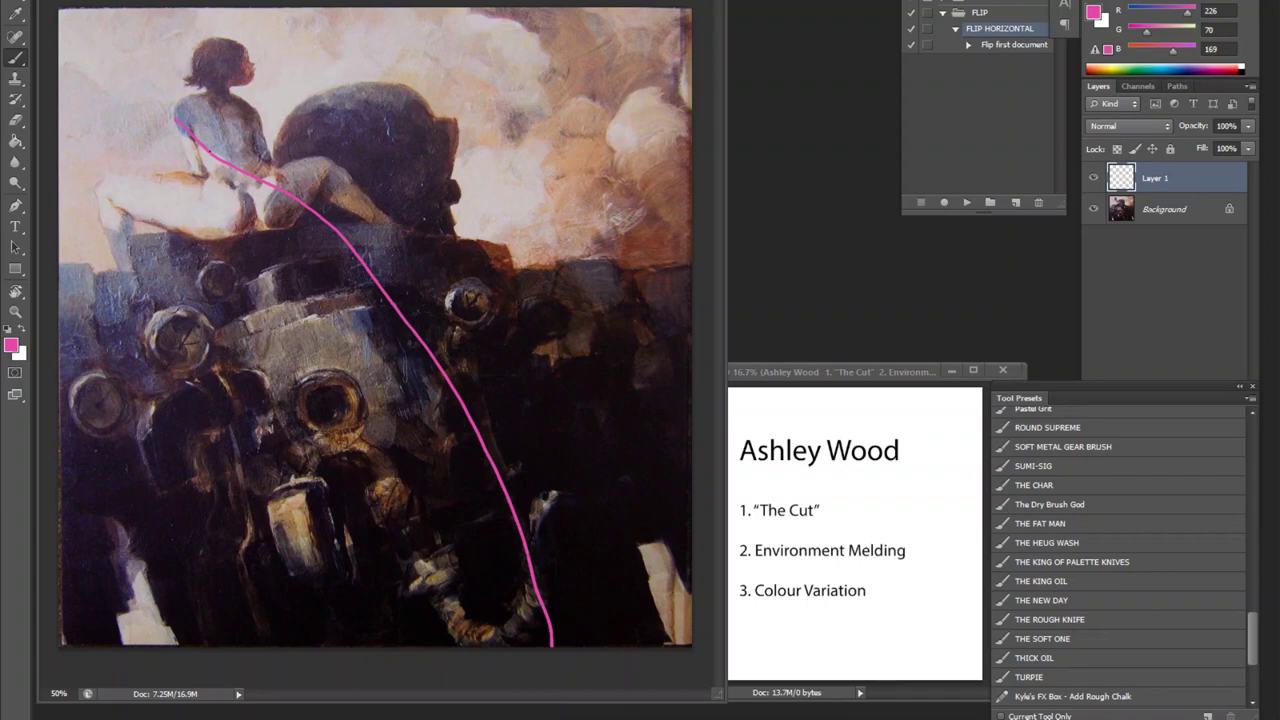
{"action": "mouse_move", "coordinate": [212, 151]}
{"action": "left_mouse_down"}
{"action": "mouse_move", "coordinate": [330, 222]}
{"action": "mouse_move", "coordinate": [440, 378]}
{"action": "mouse_move", "coordinate": [506, 500]}
{"action": "mouse_move", "coordinate": [552, 668]}
{"action": "mouse_move", "coordinate": [565, 604]}
{"action": "mouse_move", "coordinate": [557, 645]}
{"action": "left_mouse_up"}
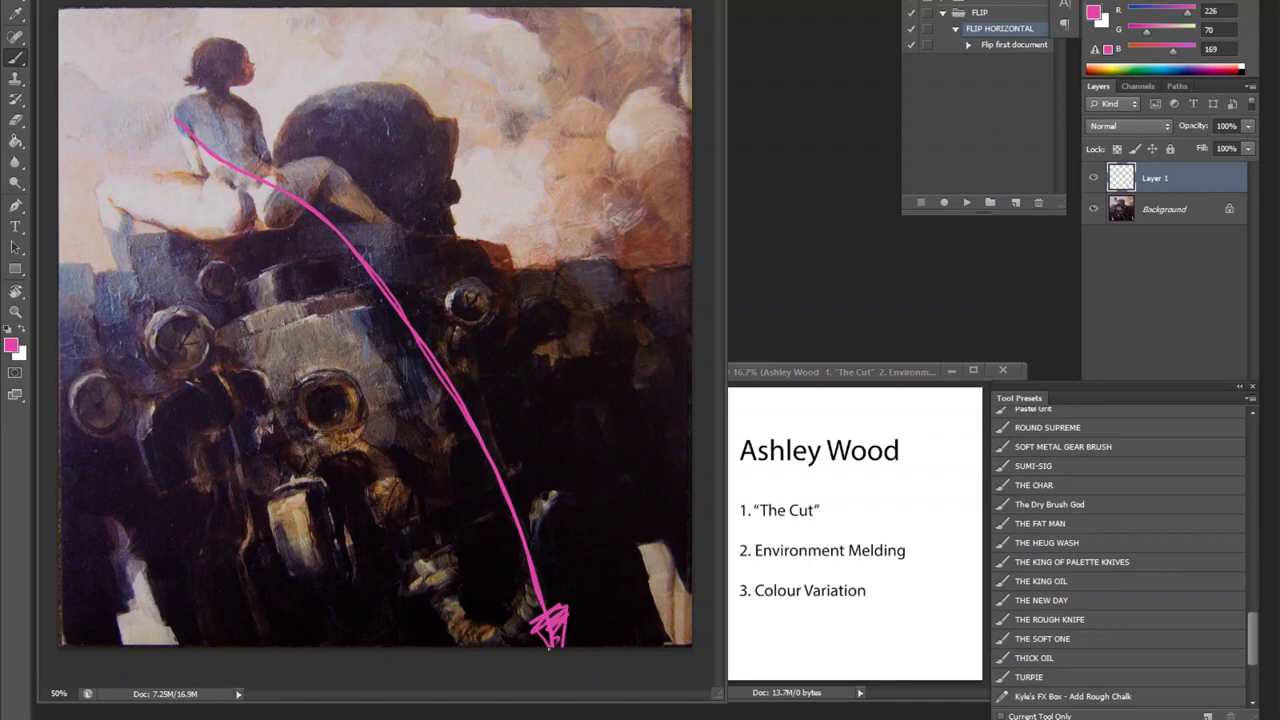
{"action": "left_click", "coordinate": [12, 345]}
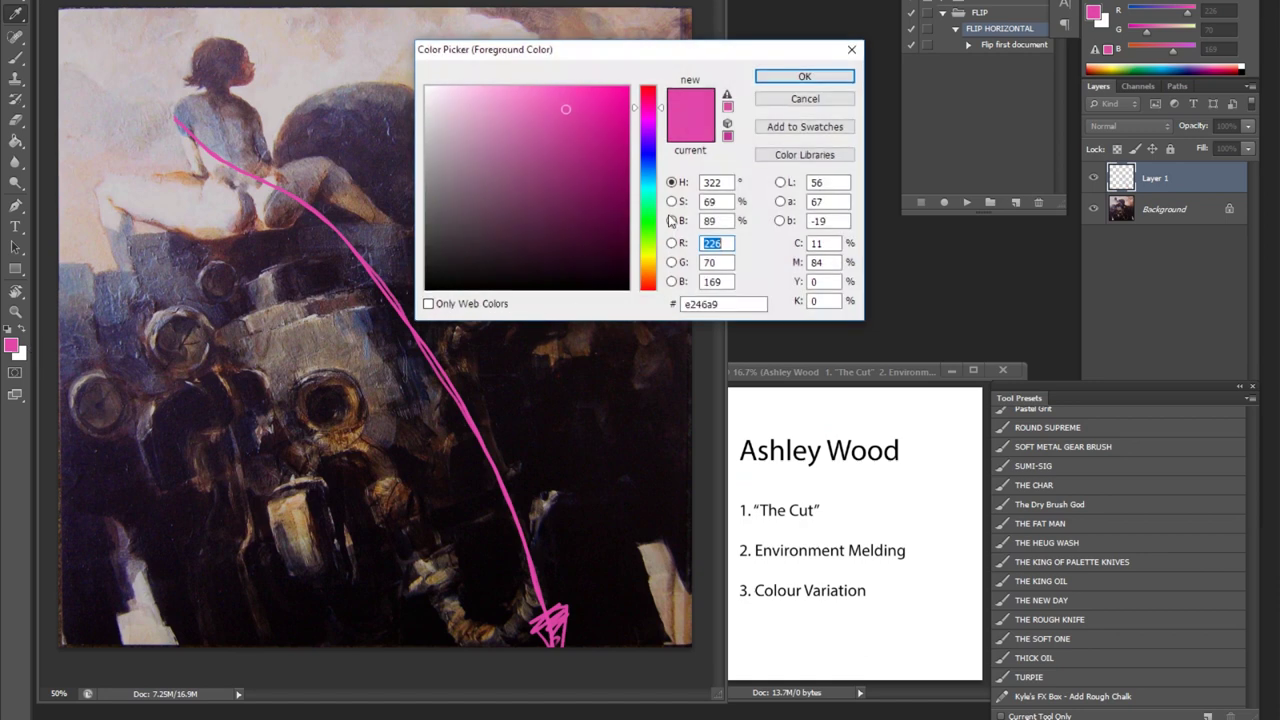
Try a yellow-green arrow down the machine, then undo it
{"action": "left_click", "coordinate": [647, 249]}
{"action": "left_click", "coordinate": [551, 113]}
{"action": "left_click", "coordinate": [804, 76]}
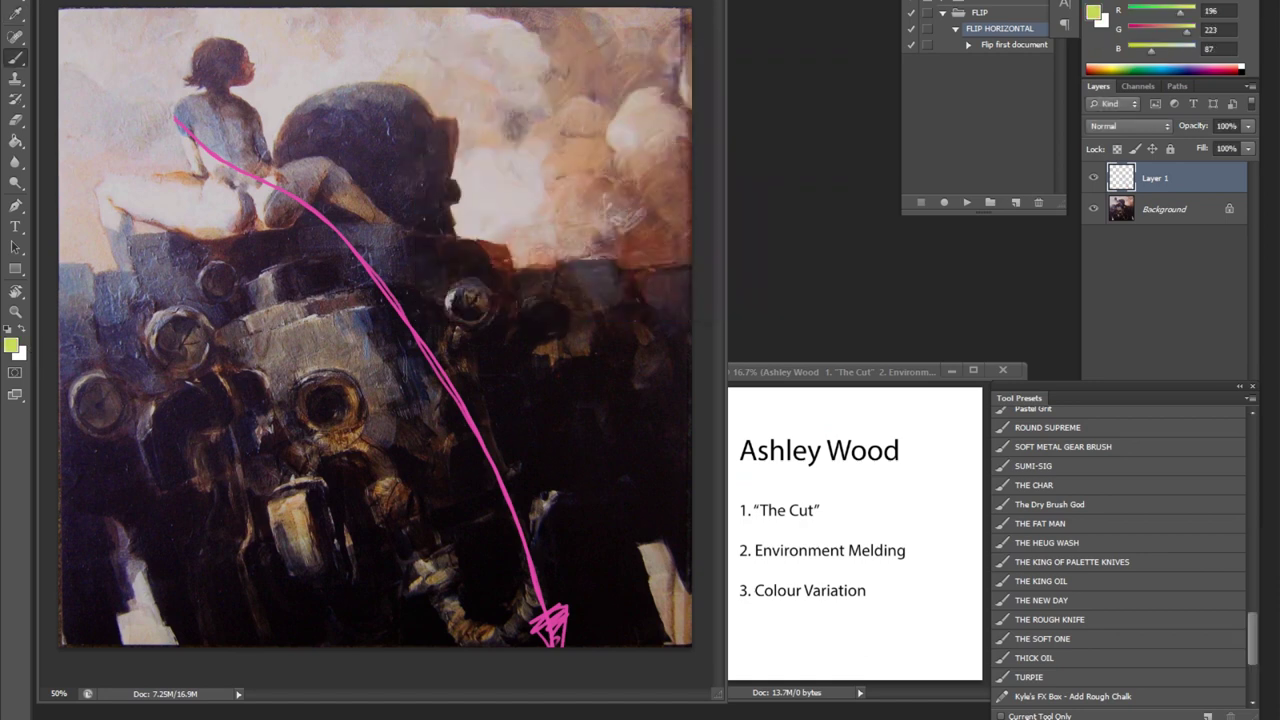
{"action": "mouse_move", "coordinate": [247, 318]}
{"action": "left_mouse_down"}
{"action": "mouse_move", "coordinate": [222, 516]}
{"action": "mouse_move", "coordinate": [231, 568]}
{"action": "mouse_move", "coordinate": [204, 522]}
{"action": "mouse_move", "coordinate": [233, 573]}
{"action": "mouse_move", "coordinate": [265, 524]}
{"action": "mouse_move", "coordinate": [237, 580]}
{"action": "left_mouse_up"}
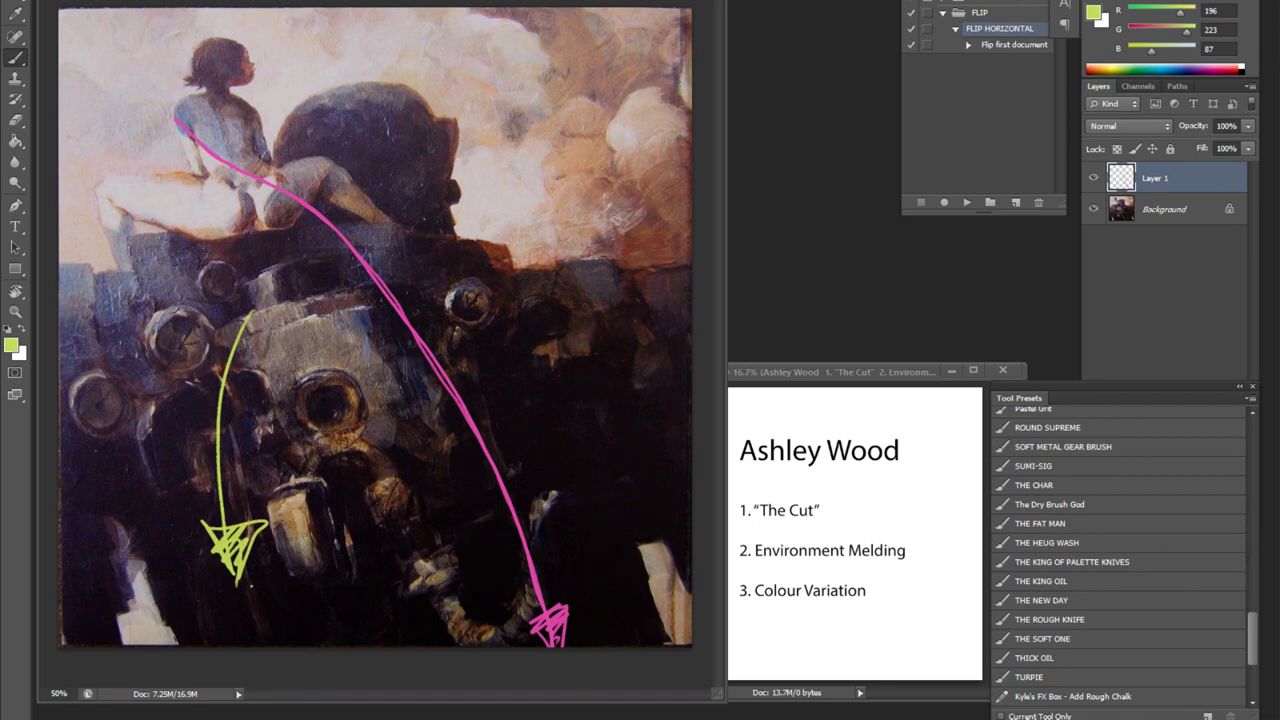
{"action": "key", "text": "ctrl+alt+z"}
{"action": "key", "text": "ctrl+alt+z"}
{"action": "key", "text": "ctrl+alt+z"}
{"action": "key", "text": "ctrl+alt+z"}
{"action": "key", "text": "ctrl+alt+z"}
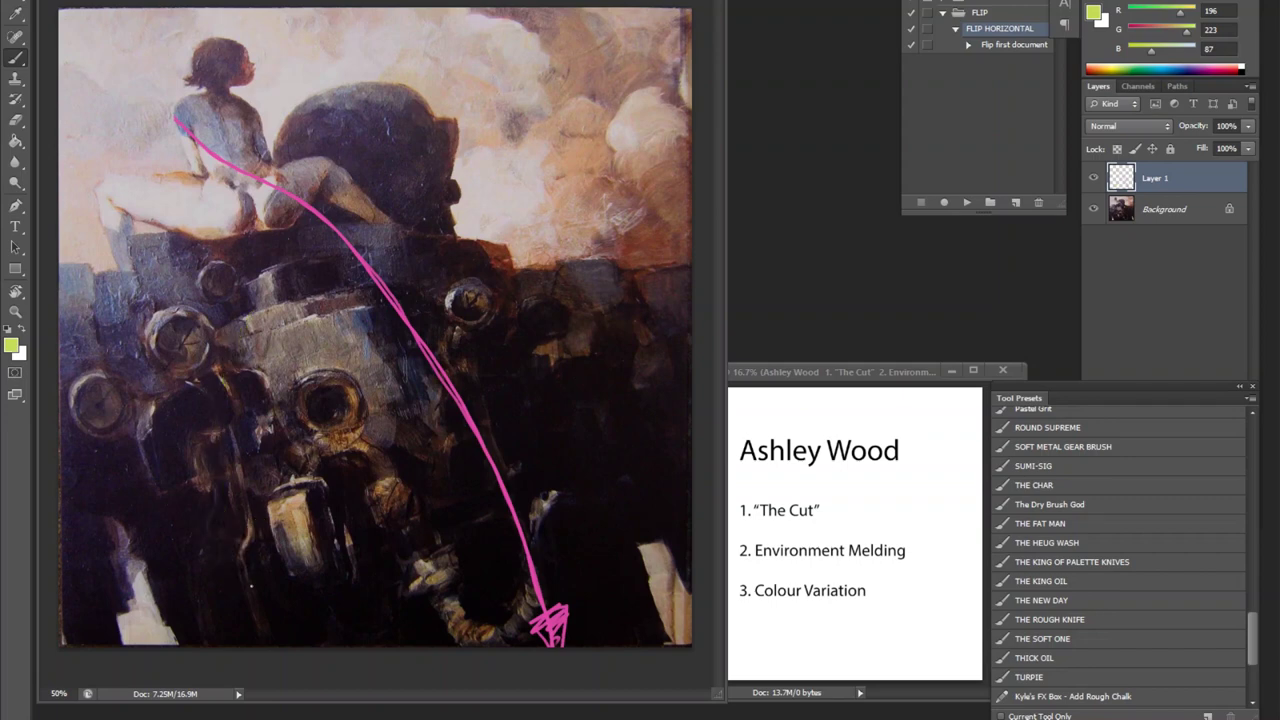
Switch to teal (R 94, G 229, B 196), sketch teal lines and a circle, then undo them
{"action": "left_click", "coordinate": [13, 345]}
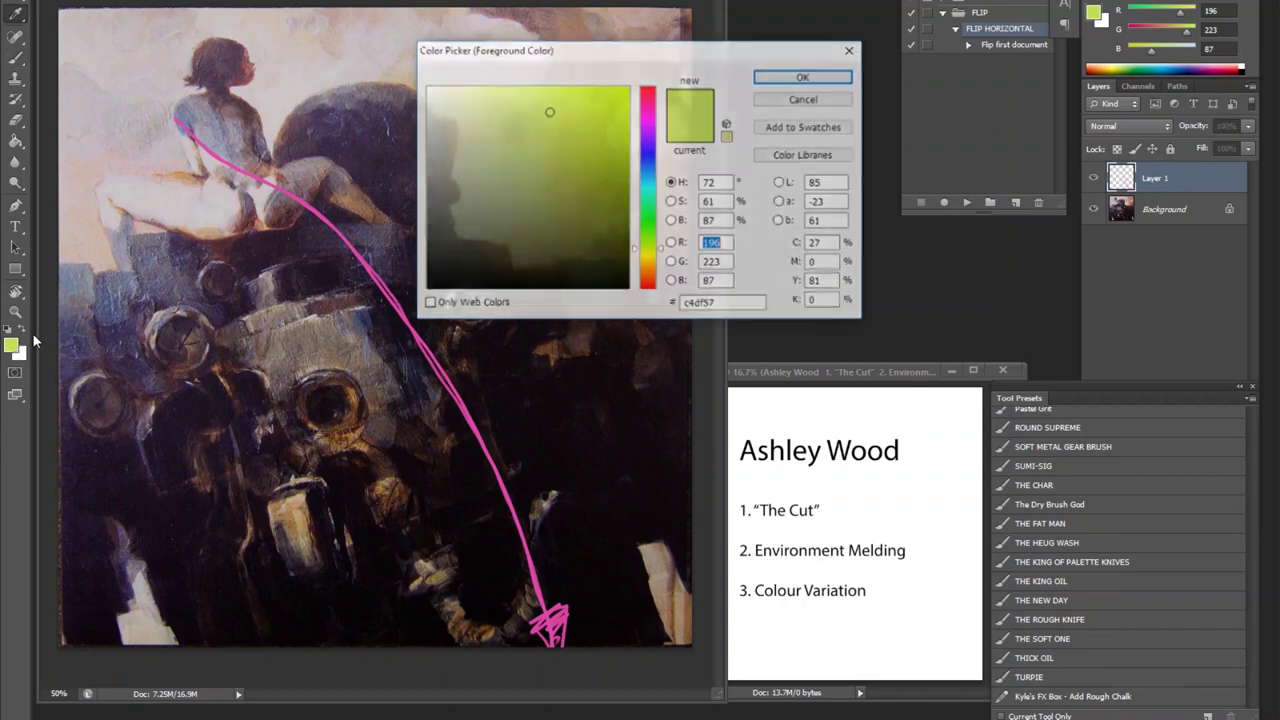
{"action": "left_click", "coordinate": [648, 197]}
{"action": "left_click", "coordinate": [805, 77]}
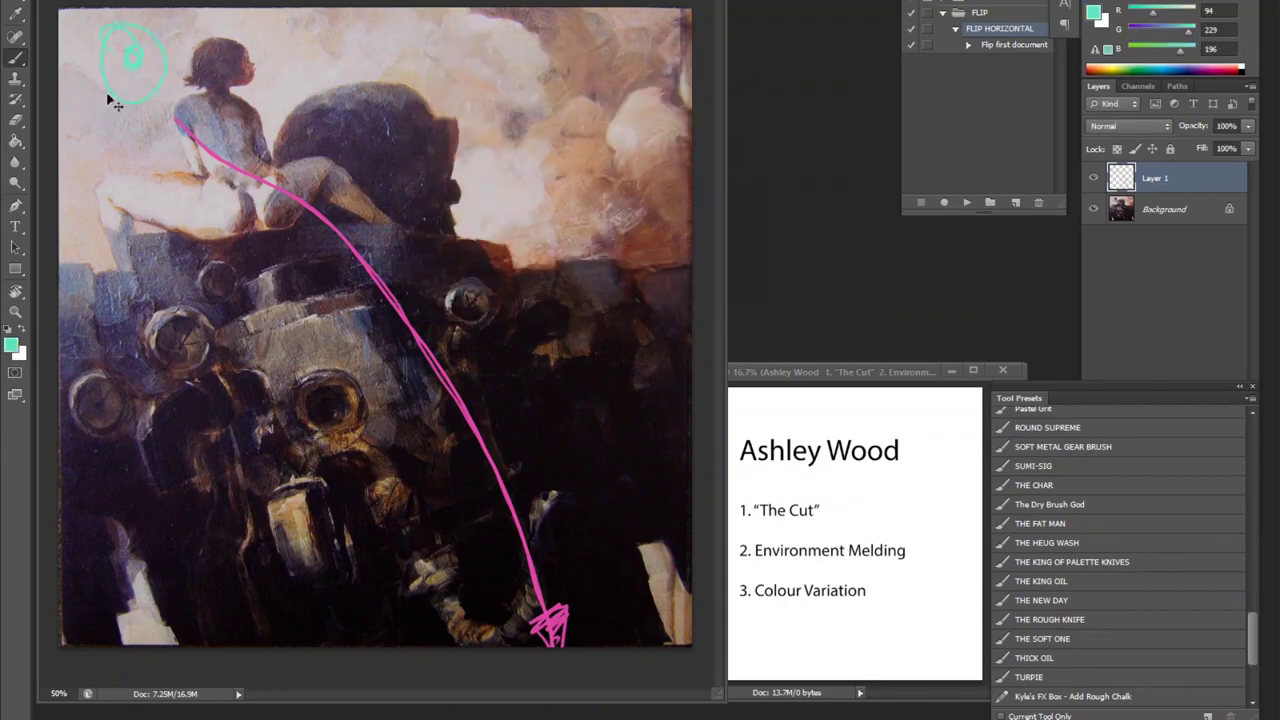
{"action": "left_click_drag", "start_coordinate": [110, 100], "coordinate": [128, 158]}
{"action": "mouse_move", "coordinate": [188, 76]}
{"action": "left_mouse_down"}
{"action": "mouse_move", "coordinate": [208, 110]}
{"action": "mouse_move", "coordinate": [212, 66]}
{"action": "mouse_move", "coordinate": [196, 86]}
{"action": "left_mouse_up"}
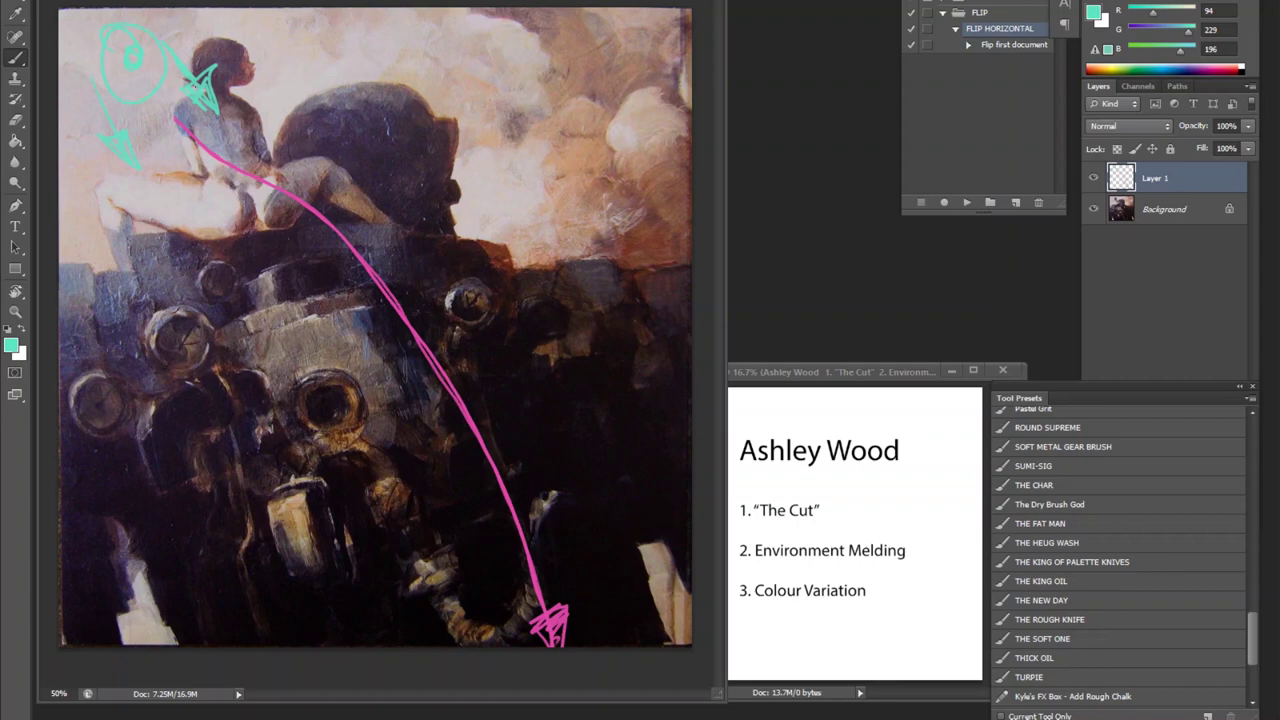
{"action": "mouse_move", "coordinate": [372, 468]}
{"action": "left_mouse_down"}
{"action": "mouse_move", "coordinate": [190, 612]}
{"action": "mouse_move", "coordinate": [165, 452]}
{"action": "mouse_move", "coordinate": [438, 540]}
{"action": "mouse_move", "coordinate": [474, 578]}
{"action": "left_mouse_up"}
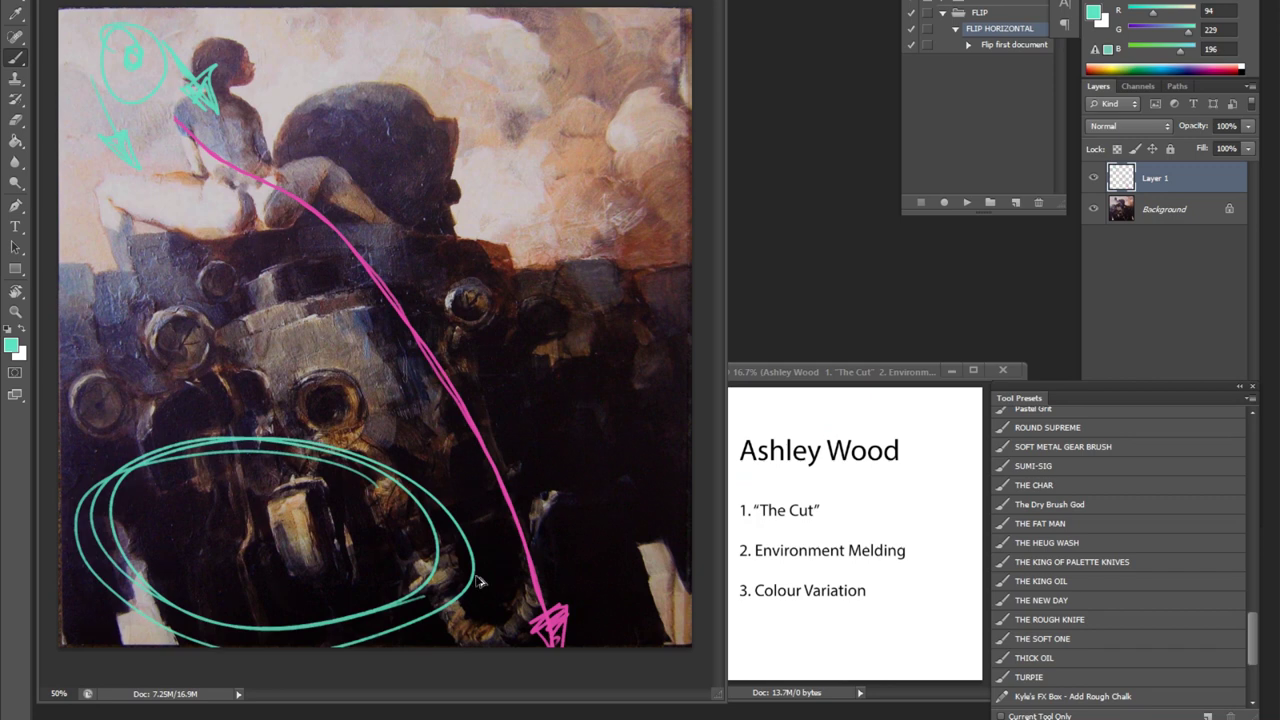
{"action": "key", "text": "ctrl+alt+z"}
{"action": "key", "text": "ctrl+alt+z"}
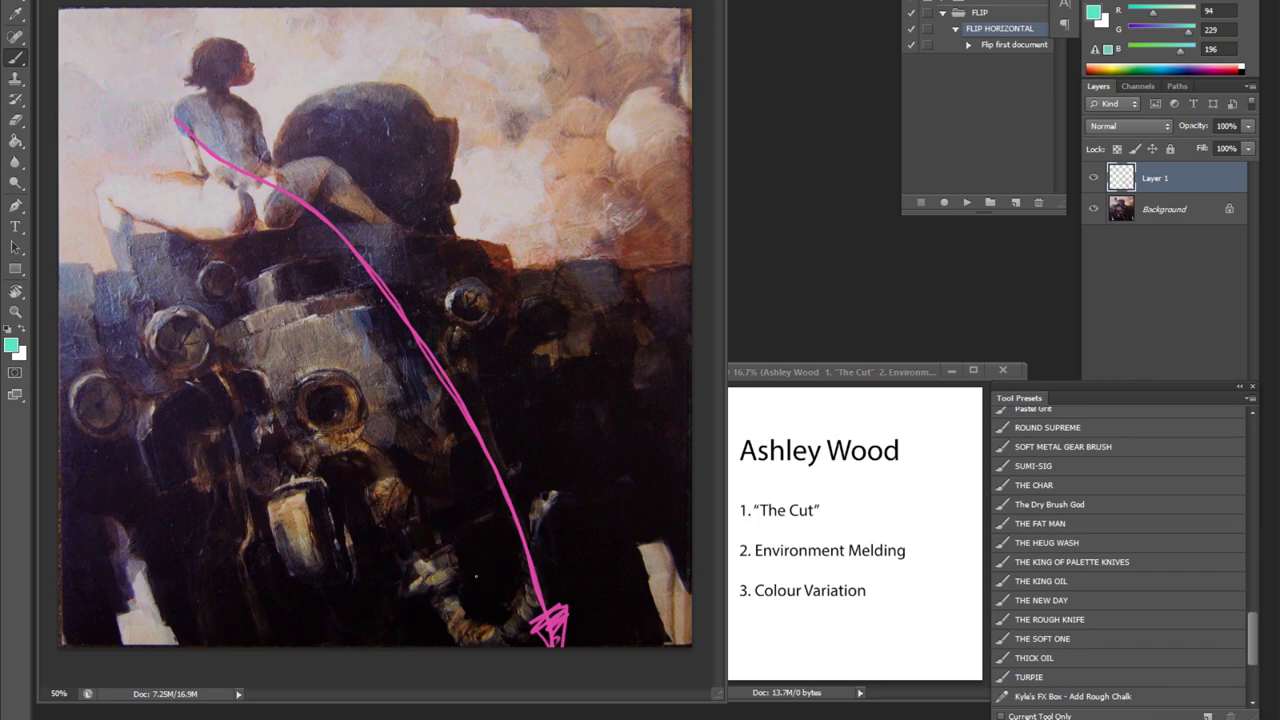
Set the foreground colour to orange-red (240, 95, 44)
{"action": "left_click", "coordinate": [12, 345]}
{"action": "left_click", "coordinate": [652, 279]}
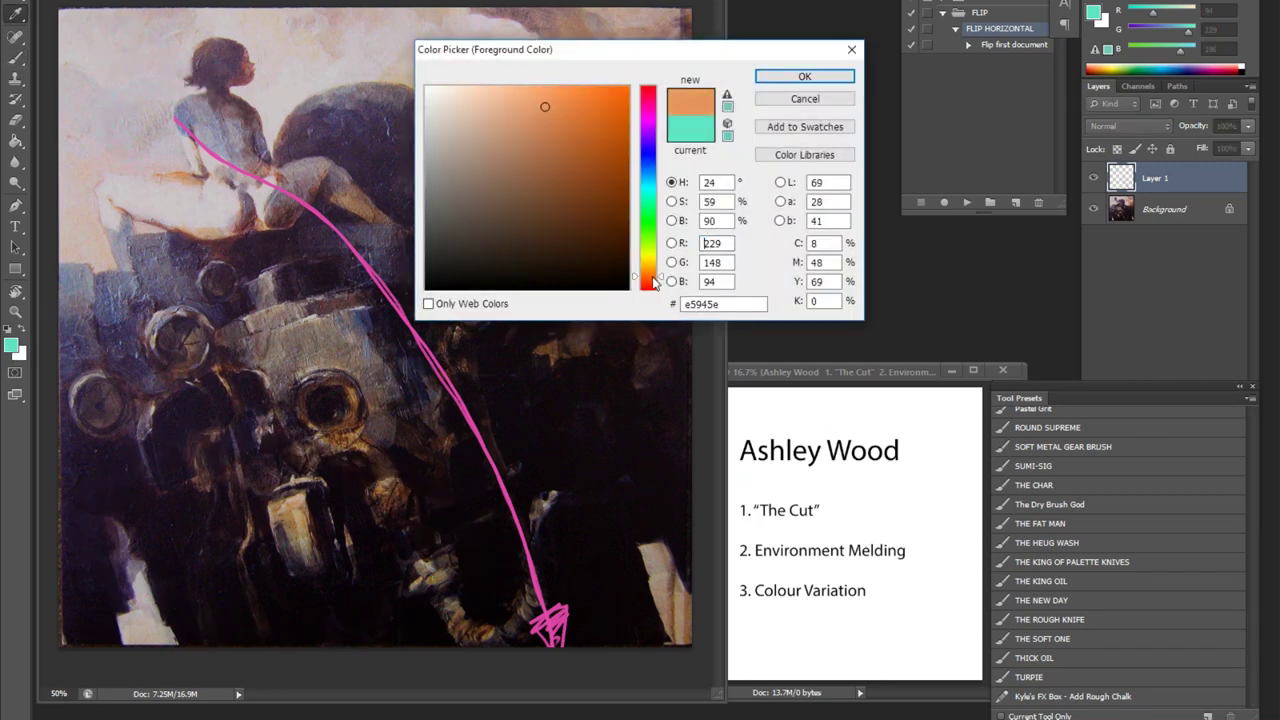
{"action": "left_click", "coordinate": [652, 282]}
{"action": "left_click", "coordinate": [804, 76]}
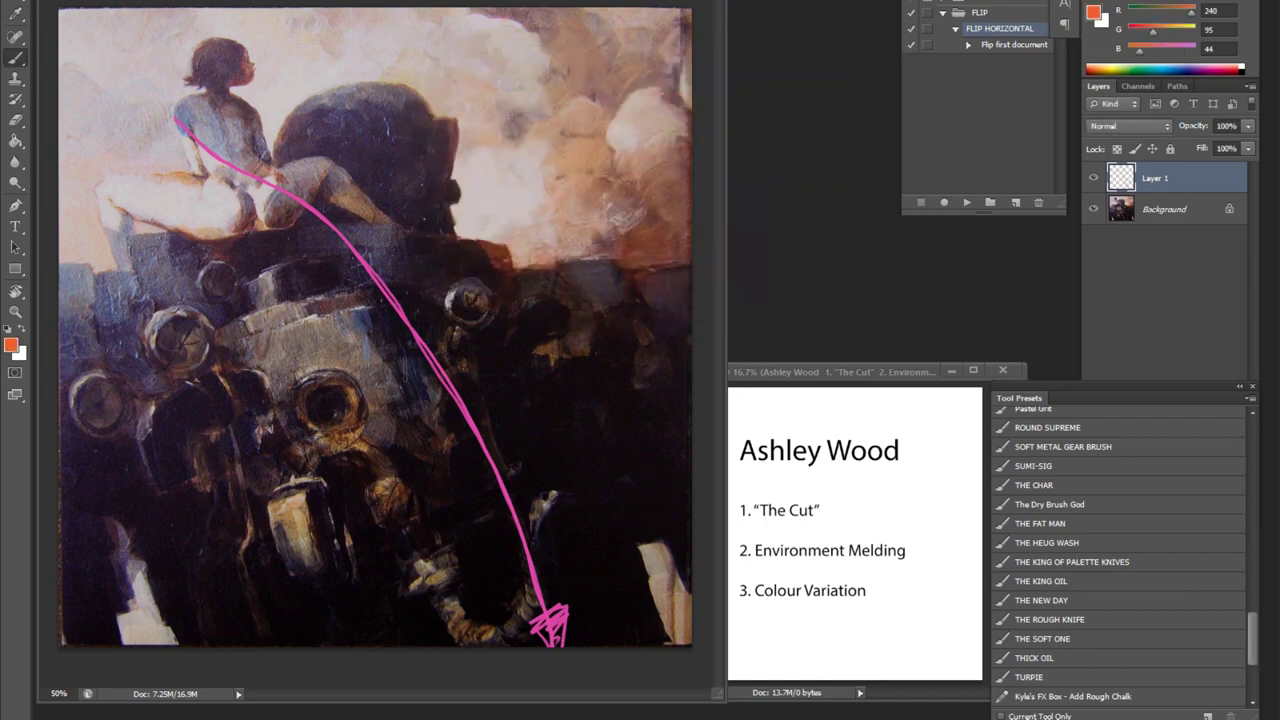
Scribble orange over the figure's hip, head, thighs and left edge to mark the lit areas
{"action": "mouse_move", "coordinate": [238, 192]}
{"action": "left_mouse_down"}
{"action": "mouse_move", "coordinate": [236, 230]}
{"action": "mouse_move", "coordinate": [250, 206]}
{"action": "mouse_move", "coordinate": [240, 234]}
{"action": "mouse_move", "coordinate": [264, 222]}
{"action": "left_mouse_up"}
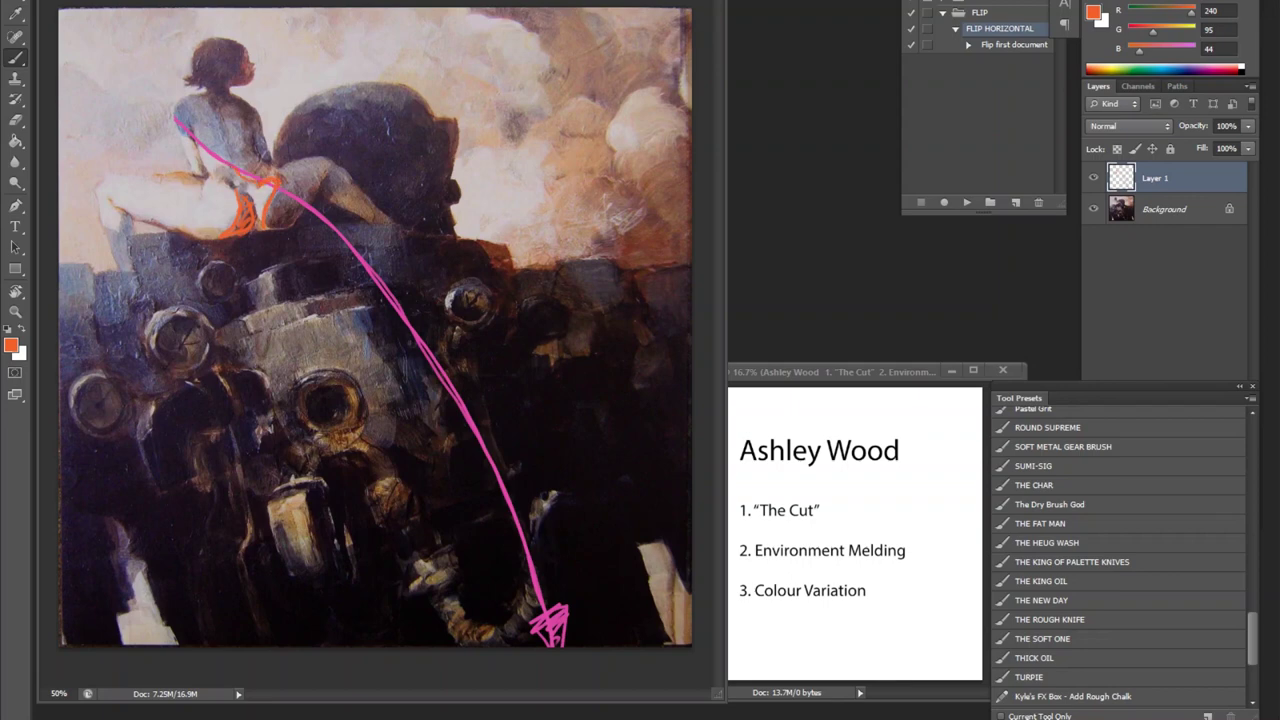
{"action": "mouse_move", "coordinate": [210, 92]}
{"action": "left_mouse_down"}
{"action": "mouse_move", "coordinate": [196, 86]}
{"action": "mouse_move", "coordinate": [200, 48]}
{"action": "mouse_move", "coordinate": [246, 66]}
{"action": "mouse_move", "coordinate": [222, 60]}
{"action": "mouse_move", "coordinate": [226, 112]}
{"action": "mouse_move", "coordinate": [256, 156]}
{"action": "left_mouse_up"}
{"action": "mouse_move", "coordinate": [276, 210]}
{"action": "left_mouse_down"}
{"action": "mouse_move", "coordinate": [318, 186]}
{"action": "mouse_move", "coordinate": [378, 215]}
{"action": "left_mouse_up"}
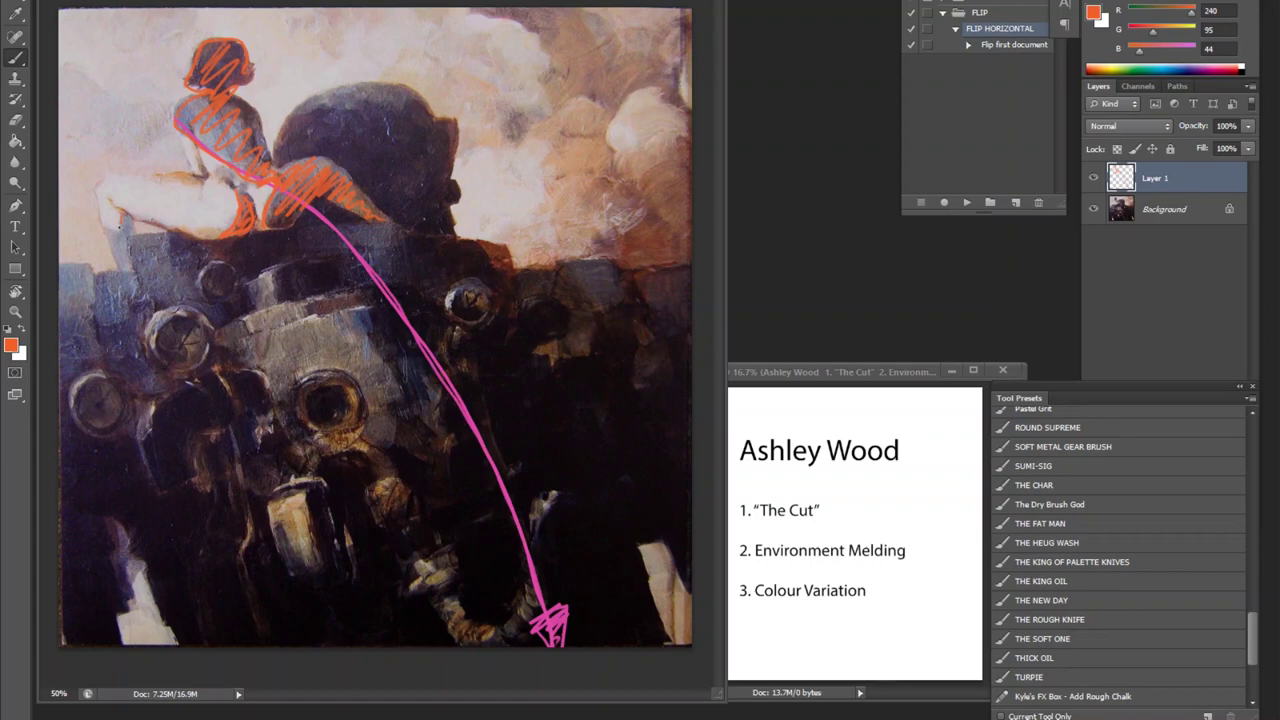
{"action": "left_click_drag", "start_coordinate": [120, 225], "coordinate": [116, 256]}
Delete Layer 1 to remove all the magenta and orange annotation strokes
{"action": "left_click_drag", "start_coordinate": [1200, 173], "coordinate": [1232, 514]}
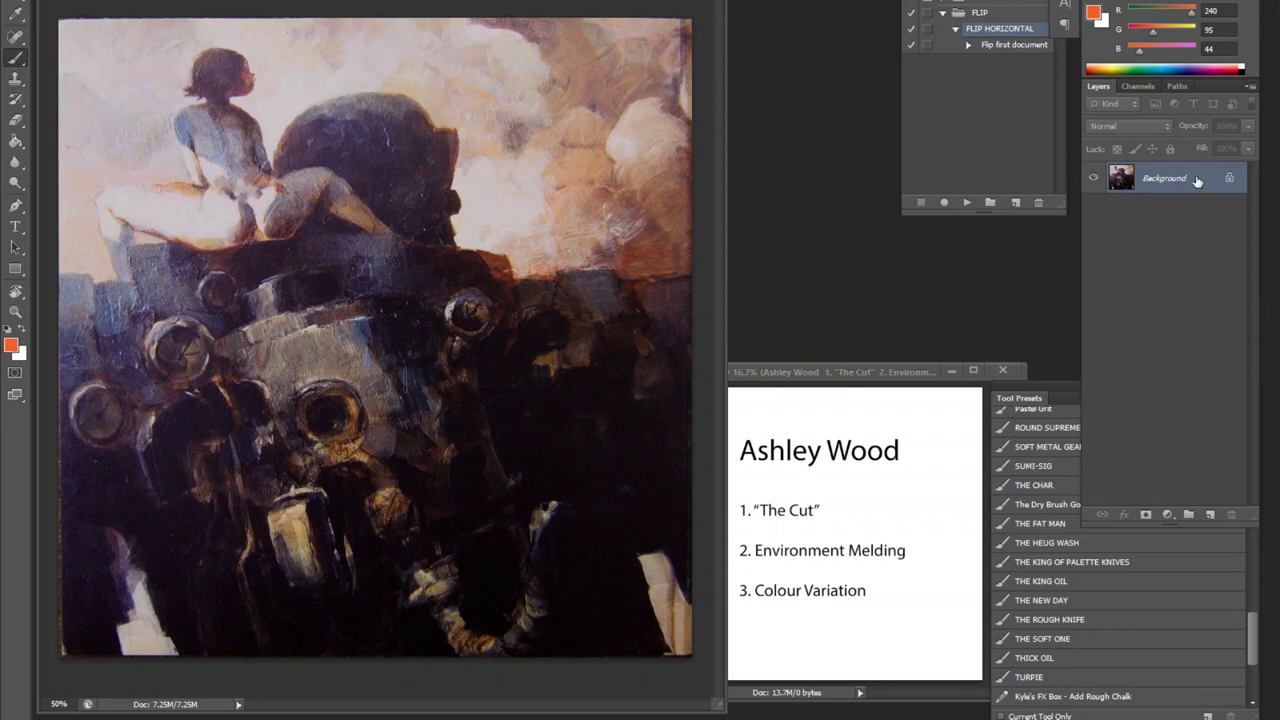
Add a new Layer 1 and trace an orange-red line down the figure's back
{"action": "left_click", "coordinate": [1207, 514]}
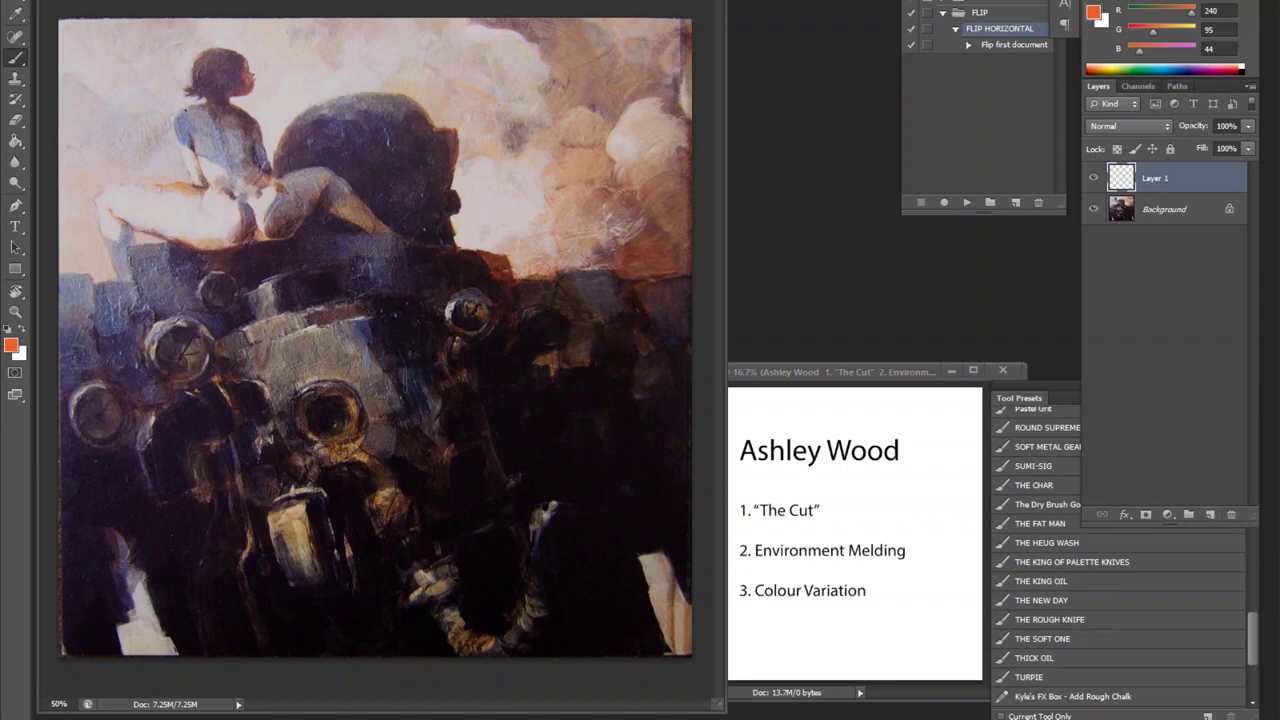
{"action": "mouse_move", "coordinate": [182, 108]}
{"action": "left_mouse_down"}
{"action": "mouse_move", "coordinate": [174, 136]}
{"action": "mouse_move", "coordinate": [190, 186]}
{"action": "mouse_move", "coordinate": [123, 187]}
{"action": "mouse_move", "coordinate": [92, 213]}
{"action": "mouse_move", "coordinate": [122, 296]}
{"action": "left_mouse_up"}
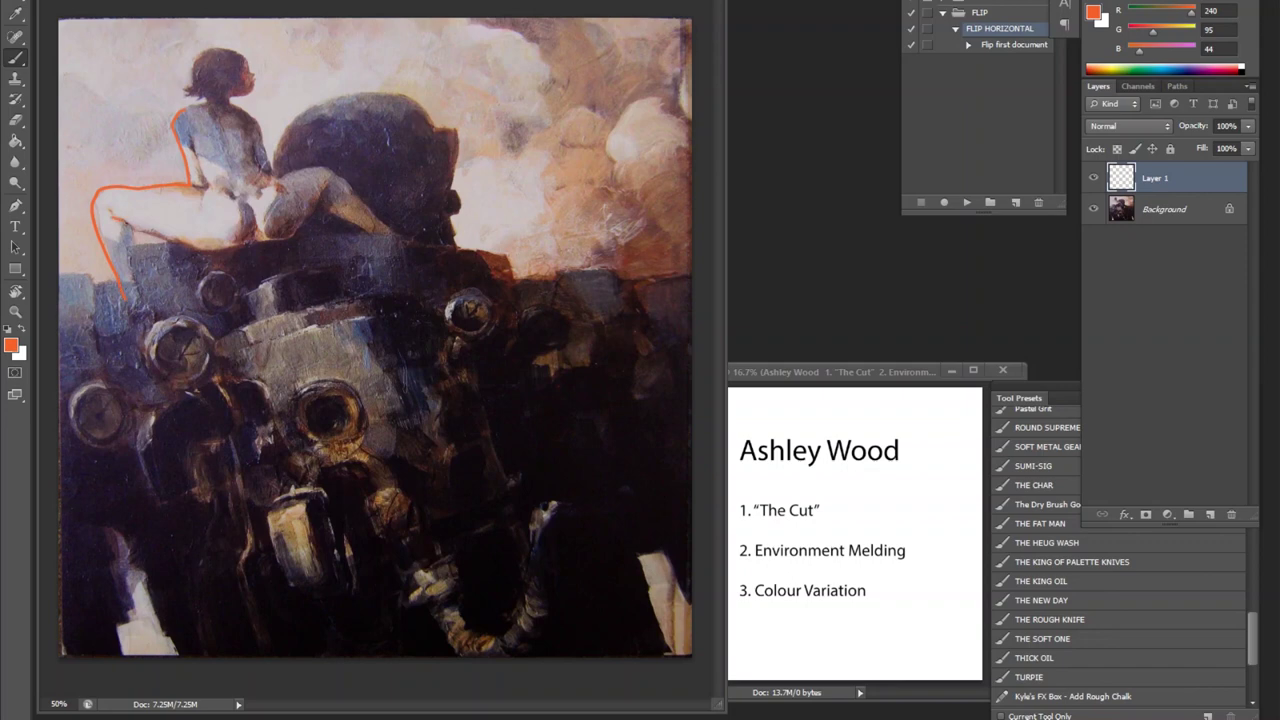
{"action": "mouse_move", "coordinate": [112, 220]}
{"action": "left_mouse_down"}
{"action": "mouse_move", "coordinate": [208, 248]}
{"action": "mouse_move", "coordinate": [242, 244]}
{"action": "mouse_move", "coordinate": [248, 205]}
{"action": "left_mouse_up"}
{"action": "left_click_drag", "start_coordinate": [143, 72], "coordinate": [166, 126]}
{"action": "key", "text": "ctrl+z"}
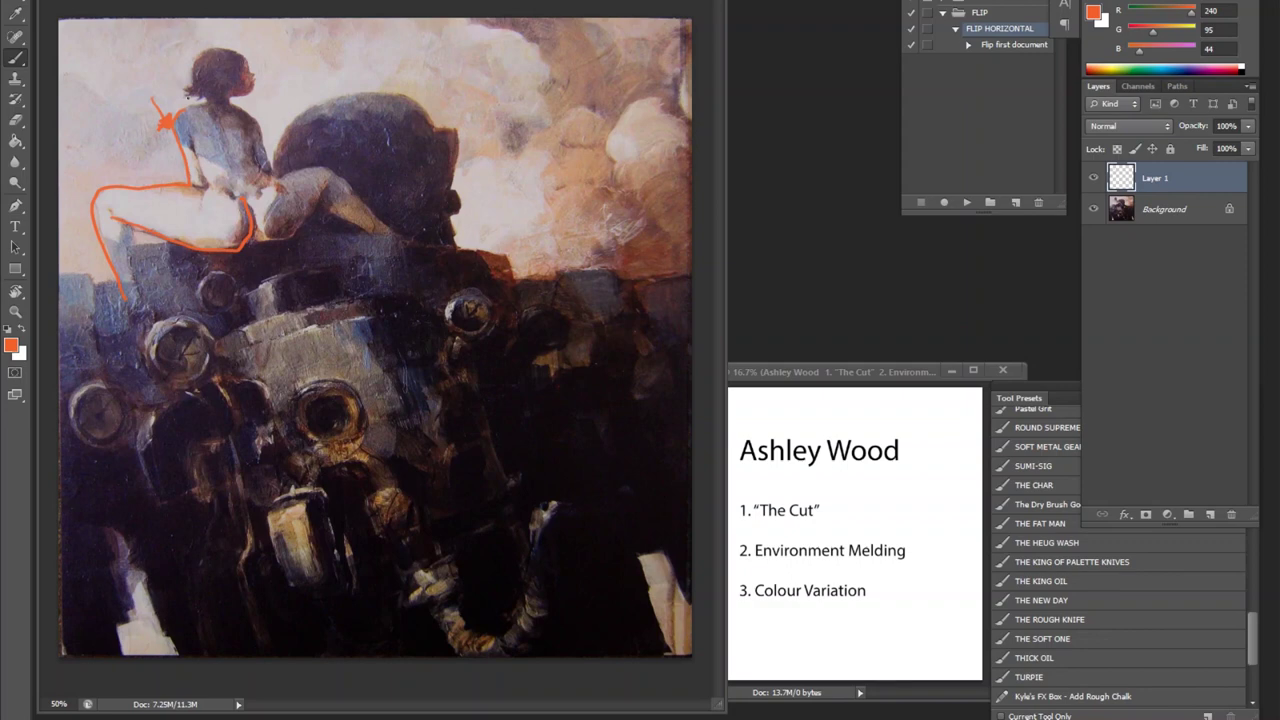
{"action": "key", "text": "ctrl+alt+z"}
{"action": "key", "text": "ctrl+alt+z"}
{"action": "key", "text": "ctrl+alt+z"}
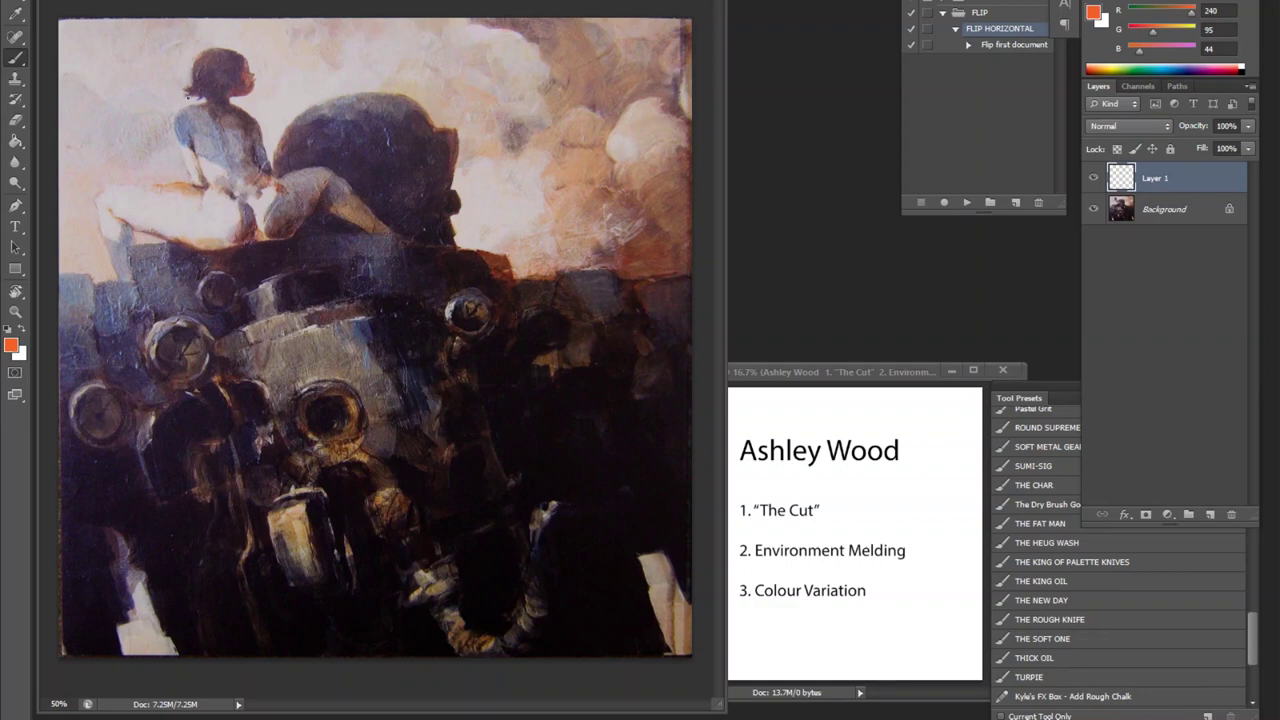
Set the foreground colour to violet (R 197, G 47, B 240)
{"action": "left_click", "coordinate": [11, 346]}
{"action": "left_click_drag", "start_coordinate": [653, 192], "coordinate": [650, 128]}
{"action": "left_click", "coordinate": [804, 76]}
Brush a violet arrow and loops at the figure's lit legs, then undo them
{"action": "mouse_move", "coordinate": [118, 124]}
{"action": "left_mouse_down"}
{"action": "mouse_move", "coordinate": [130, 186]}
{"action": "mouse_move", "coordinate": [148, 206]}
{"action": "mouse_move", "coordinate": [156, 188]}
{"action": "mouse_move", "coordinate": [146, 200]}
{"action": "left_mouse_up"}
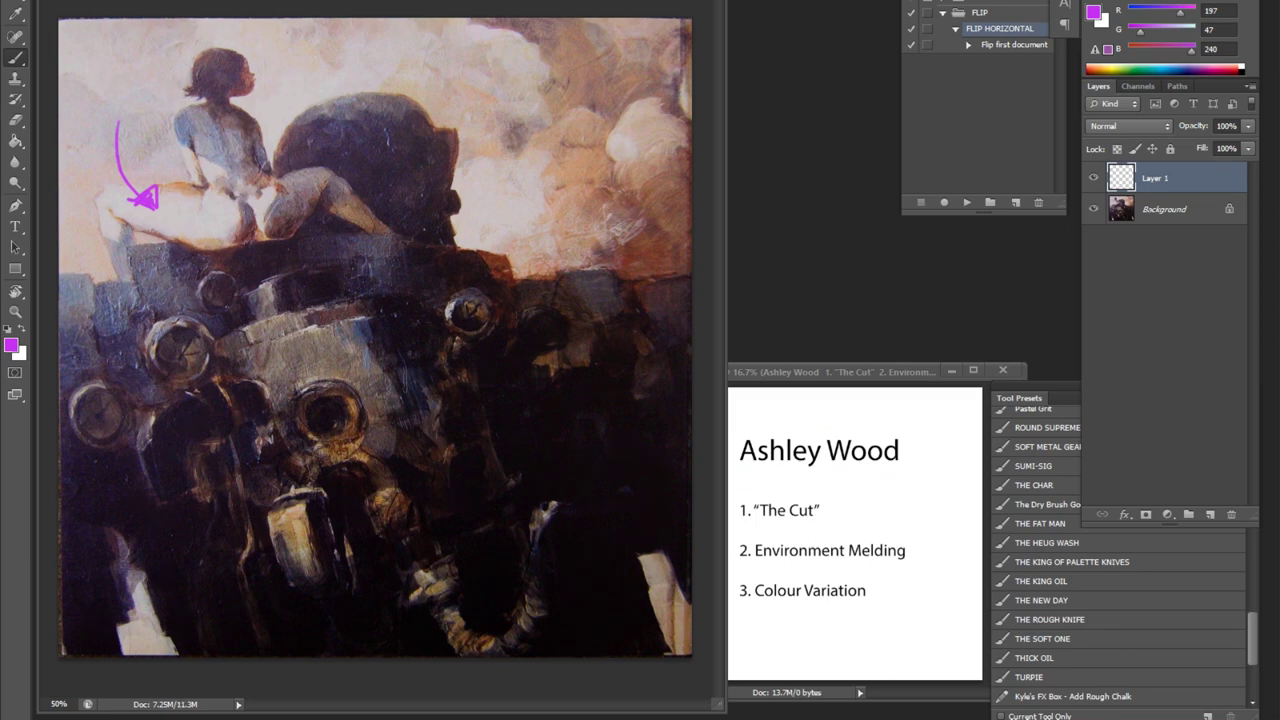
{"action": "mouse_move", "coordinate": [118, 122]}
{"action": "left_mouse_down"}
{"action": "mouse_move", "coordinate": [100, 100]}
{"action": "mouse_move", "coordinate": [120, 112]}
{"action": "mouse_move", "coordinate": [134, 96]}
{"action": "left_mouse_up"}
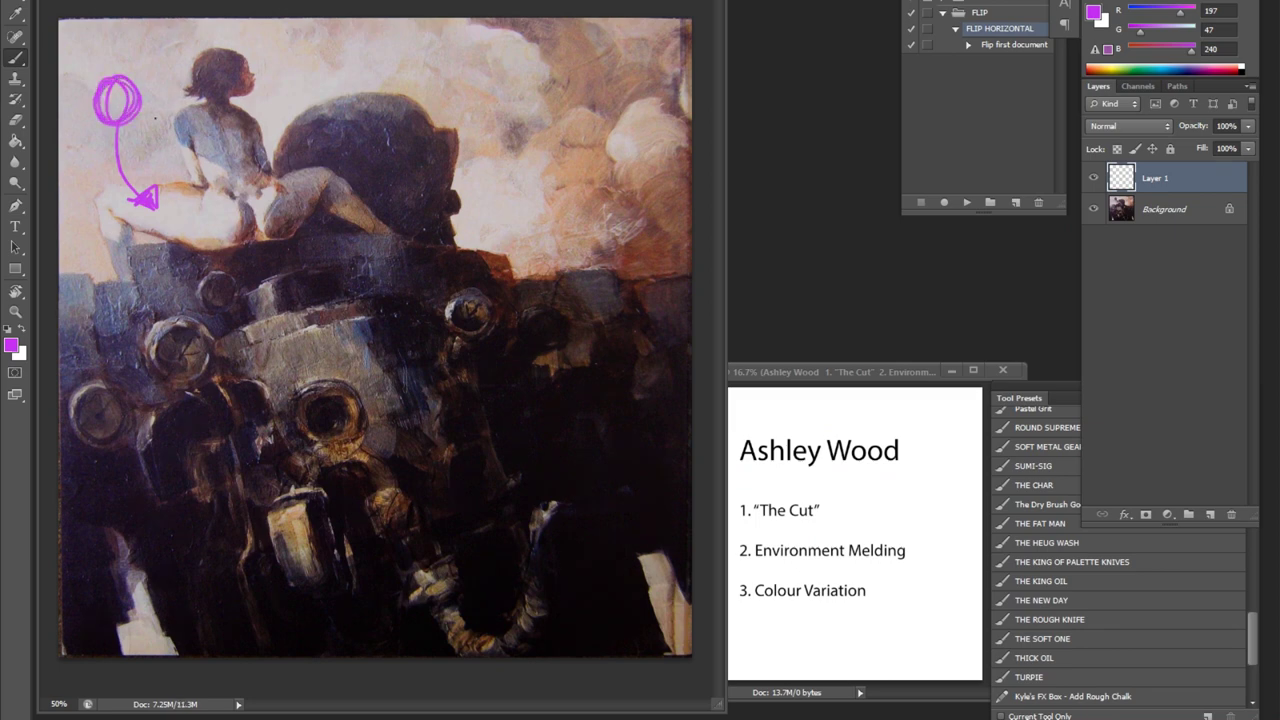
{"action": "mouse_move", "coordinate": [185, 190]}
{"action": "left_mouse_down"}
{"action": "mouse_move", "coordinate": [158, 204]}
{"action": "mouse_move", "coordinate": [196, 200]}
{"action": "mouse_move", "coordinate": [160, 205]}
{"action": "left_mouse_up"}
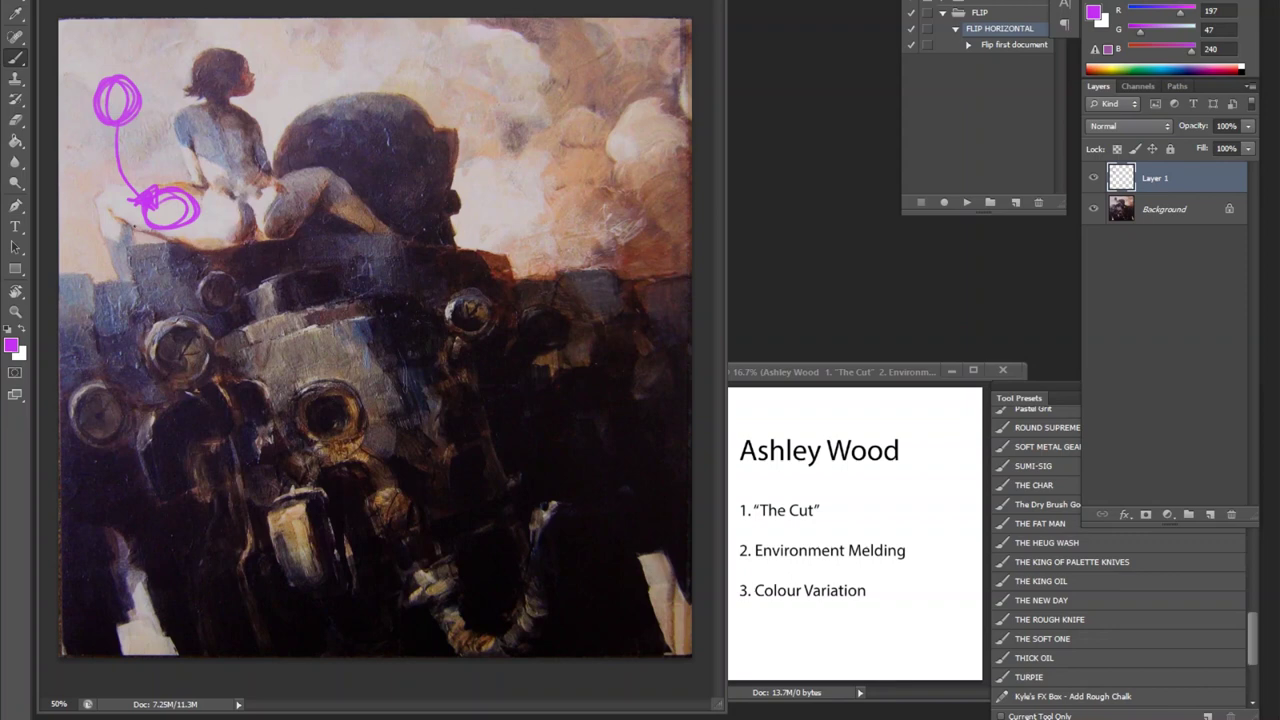
{"action": "key", "text": "ctrl+alt+z"}
{"action": "key", "text": "ctrl+alt+z"}
{"action": "key", "text": "ctrl+alt+z"}
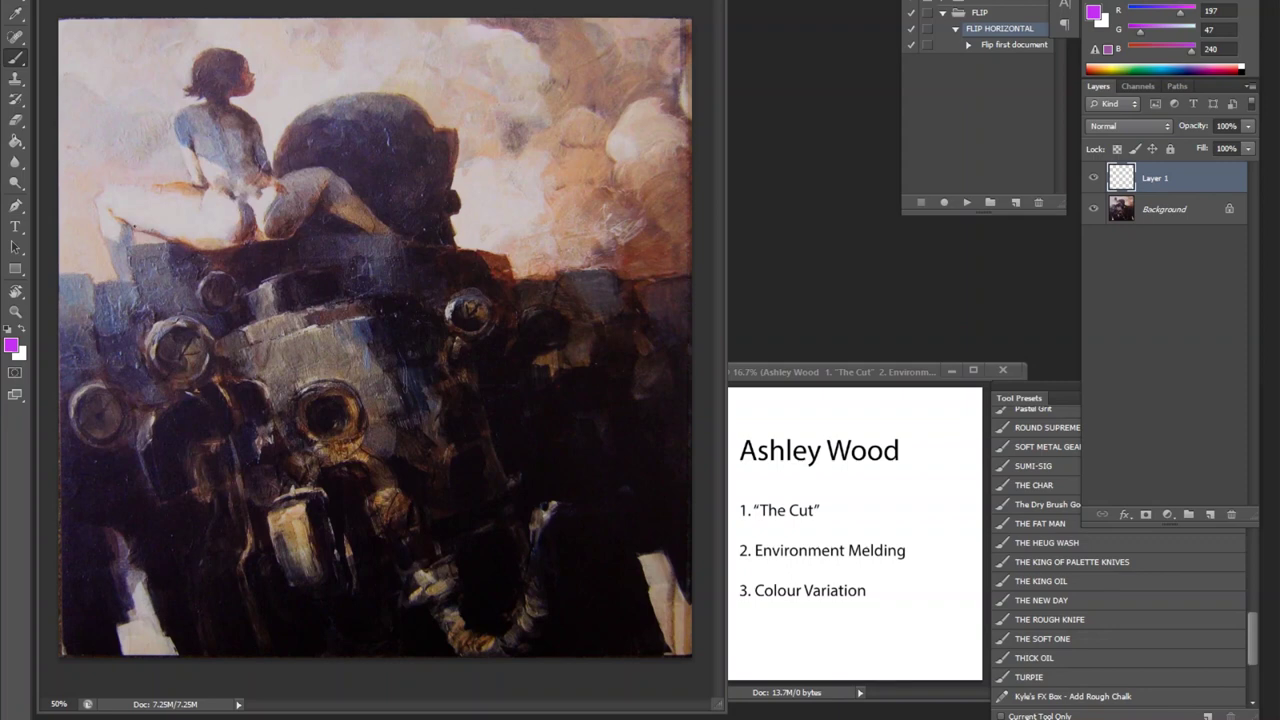
Circle where the smoke meets the machine at the right edge, then undo it
{"action": "mouse_move", "coordinate": [665, 230]}
{"action": "left_mouse_down"}
{"action": "mouse_move", "coordinate": [703, 290]}
{"action": "mouse_move", "coordinate": [641, 227]}
{"action": "mouse_move", "coordinate": [689, 291]}
{"action": "mouse_move", "coordinate": [611, 293]}
{"action": "mouse_move", "coordinate": [671, 237]}
{"action": "mouse_move", "coordinate": [658, 306]}
{"action": "left_mouse_up"}
{"action": "key", "text": "ctrl+z"}
Draw arrows and a curve showing light falling down into the machine's eye
{"action": "mouse_move", "coordinate": [654, 242]}
{"action": "left_mouse_down"}
{"action": "mouse_move", "coordinate": [641, 332]}
{"action": "mouse_move", "coordinate": [632, 300]}
{"action": "mouse_move", "coordinate": [648, 330]}
{"action": "left_mouse_up"}
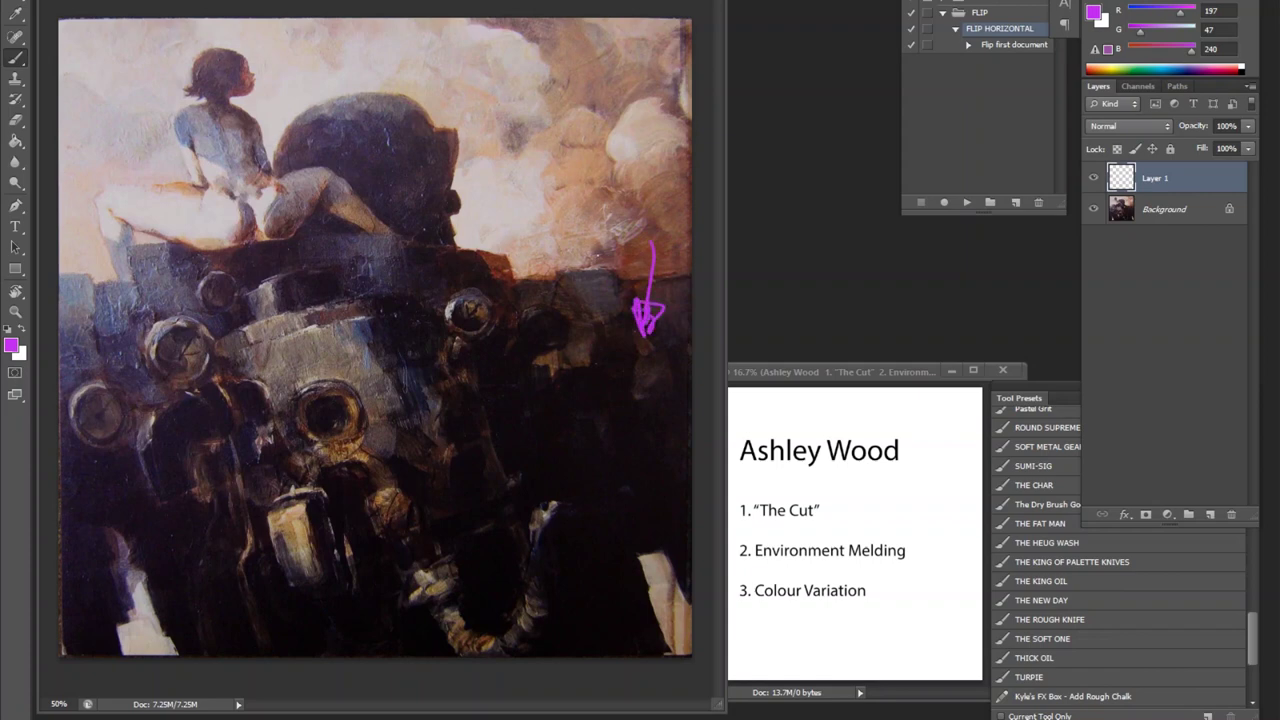
{"action": "mouse_move", "coordinate": [616, 212]}
{"action": "left_mouse_down"}
{"action": "mouse_move", "coordinate": [560, 260]}
{"action": "mouse_move", "coordinate": [512, 270]}
{"action": "mouse_move", "coordinate": [516, 284]}
{"action": "left_mouse_up"}
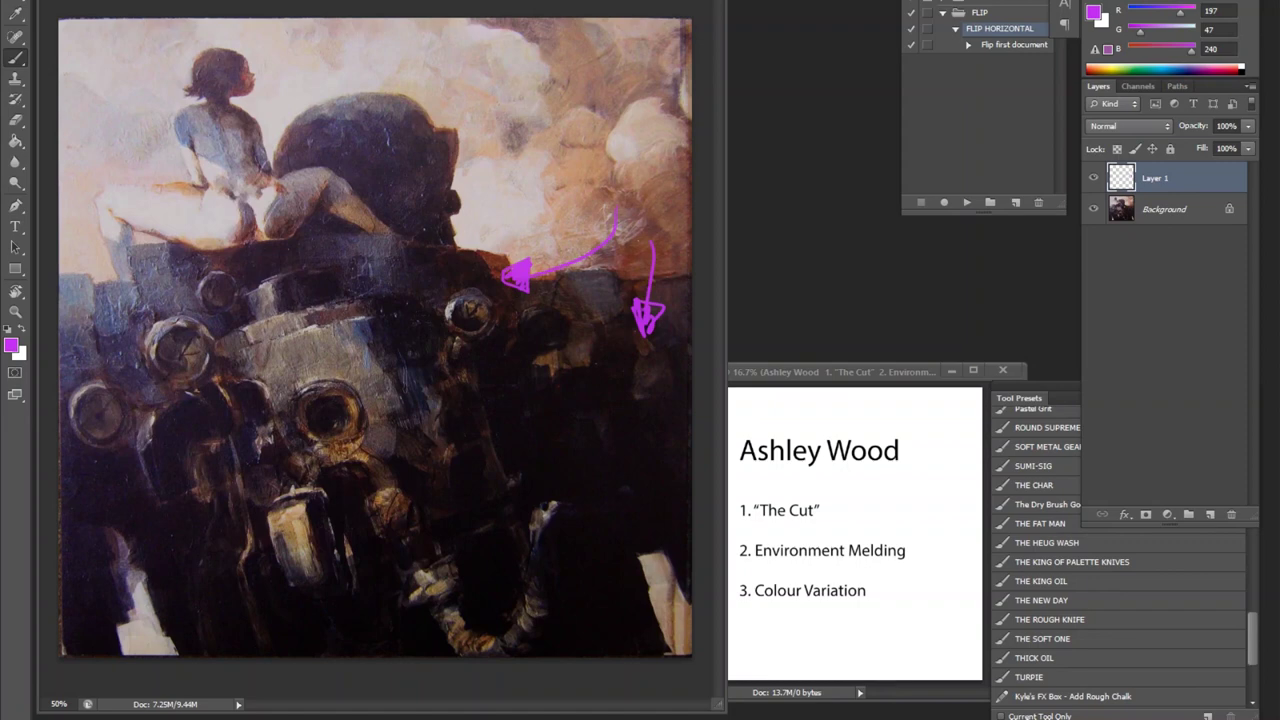
{"action": "mouse_move", "coordinate": [641, 222]}
{"action": "left_mouse_down"}
{"action": "mouse_move", "coordinate": [580, 345]}
{"action": "mouse_move", "coordinate": [438, 436]}
{"action": "mouse_move", "coordinate": [355, 432]}
{"action": "mouse_move", "coordinate": [363, 400]}
{"action": "mouse_move", "coordinate": [348, 452]}
{"action": "mouse_move", "coordinate": [368, 445]}
{"action": "mouse_move", "coordinate": [363, 405]}
{"action": "mouse_move", "coordinate": [412, 494]}
{"action": "left_mouse_up"}
Circle the lower hand, undo all the marks, and outline the lit block at the machine's upper left
{"action": "left_click_drag", "start_coordinate": [440, 562], "coordinate": [463, 553]}
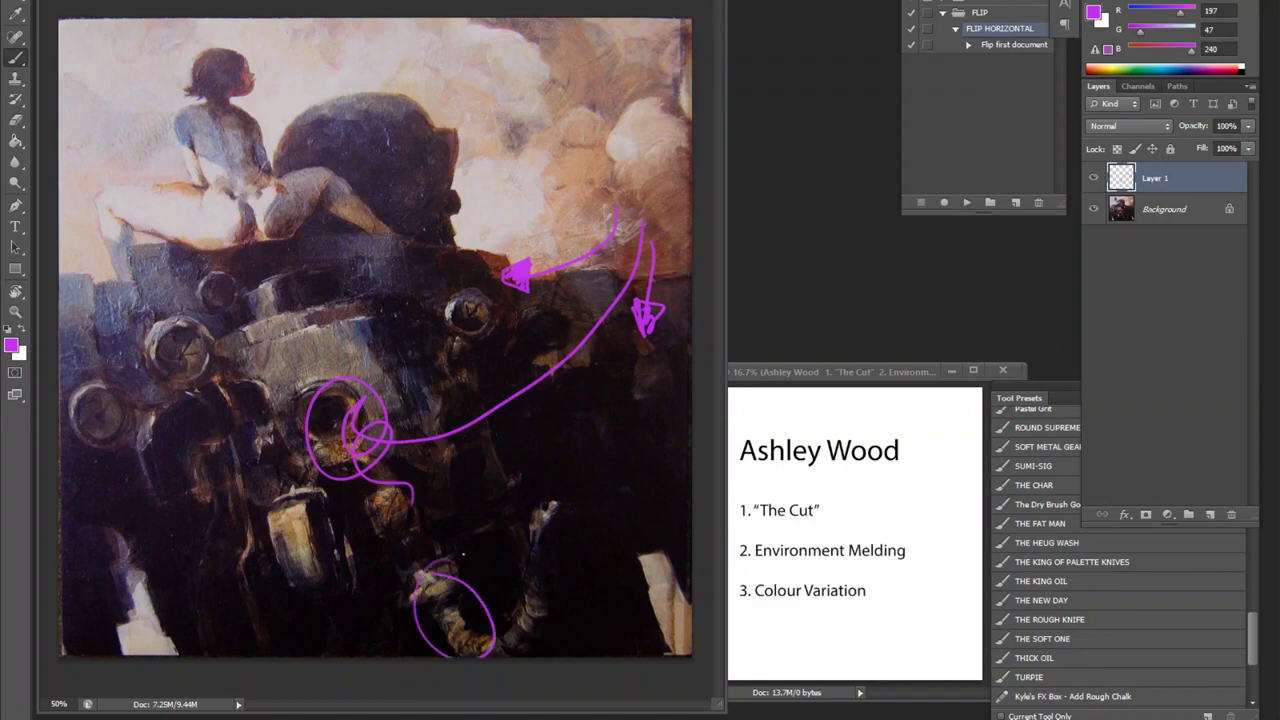
{"action": "key", "text": "ctrl+z"}
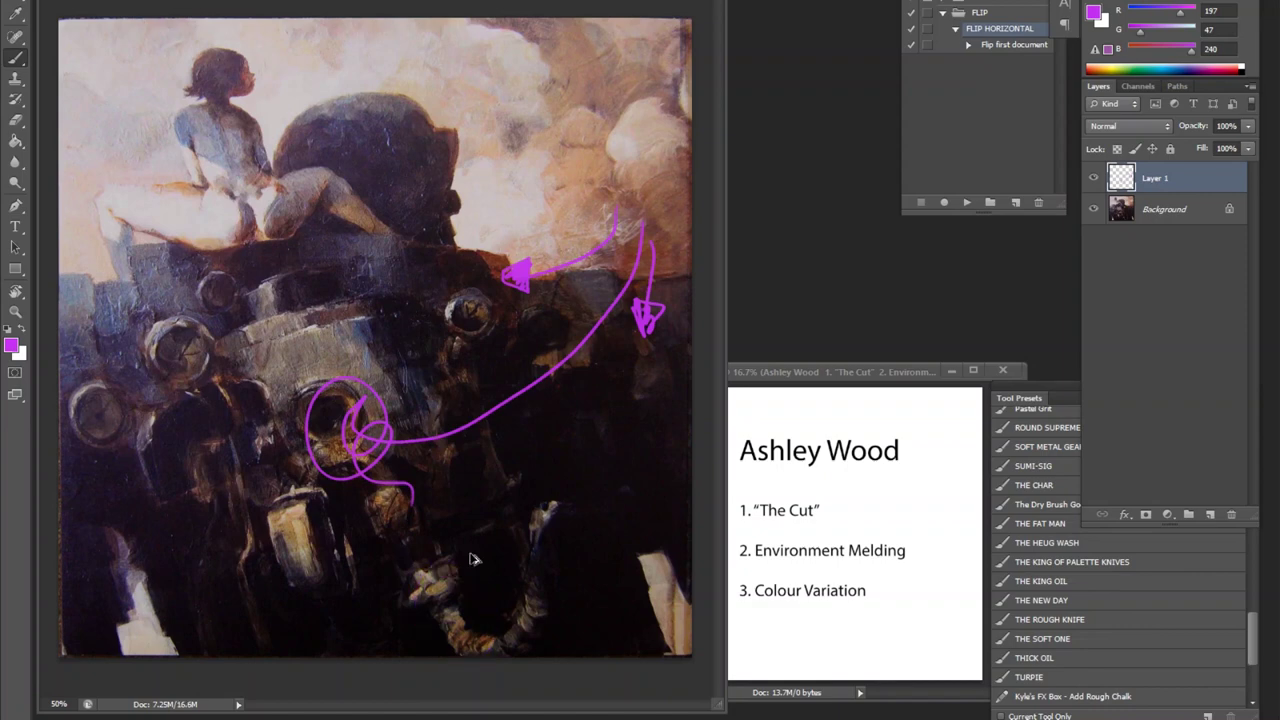
{"action": "key", "text": "ctrl+alt+z"}
{"action": "key", "text": "ctrl+alt+z"}
{"action": "key", "text": "ctrl+alt+z"}
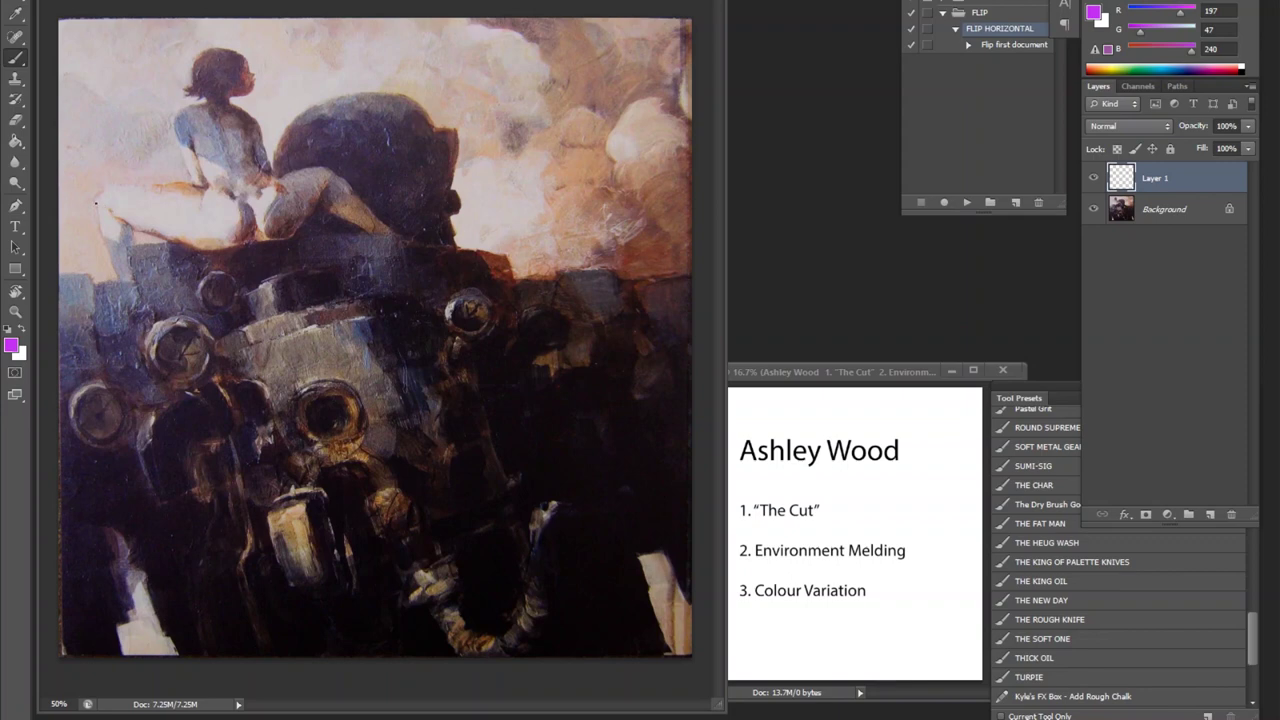
{"action": "mouse_move", "coordinate": [96, 204]}
{"action": "left_mouse_down"}
{"action": "mouse_move", "coordinate": [110, 276]}
{"action": "mouse_move", "coordinate": [92, 282]}
{"action": "mouse_move", "coordinate": [94, 342]}
{"action": "mouse_move", "coordinate": [150, 354]}
{"action": "mouse_move", "coordinate": [129, 257]}
{"action": "left_mouse_up"}
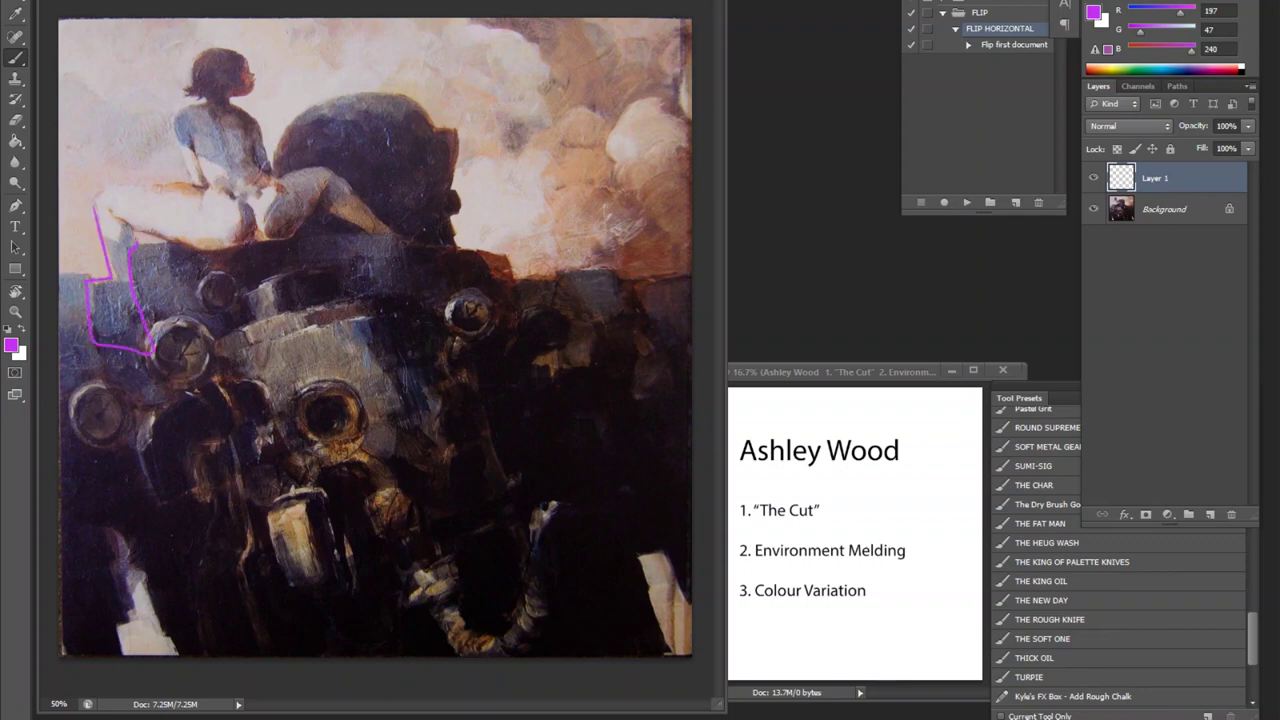
{"action": "key", "text": "ctrl+z"}
{"action": "mouse_move", "coordinate": [96, 202]}
{"action": "left_mouse_down"}
{"action": "mouse_move", "coordinate": [110, 270]}
{"action": "mouse_move", "coordinate": [93, 279]}
{"action": "mouse_move", "coordinate": [90, 322]}
{"action": "mouse_move", "coordinate": [130, 327]}
{"action": "mouse_move", "coordinate": [202, 272]}
{"action": "mouse_move", "coordinate": [160, 240]}
{"action": "mouse_move", "coordinate": [110, 238]}
{"action": "left_mouse_up"}
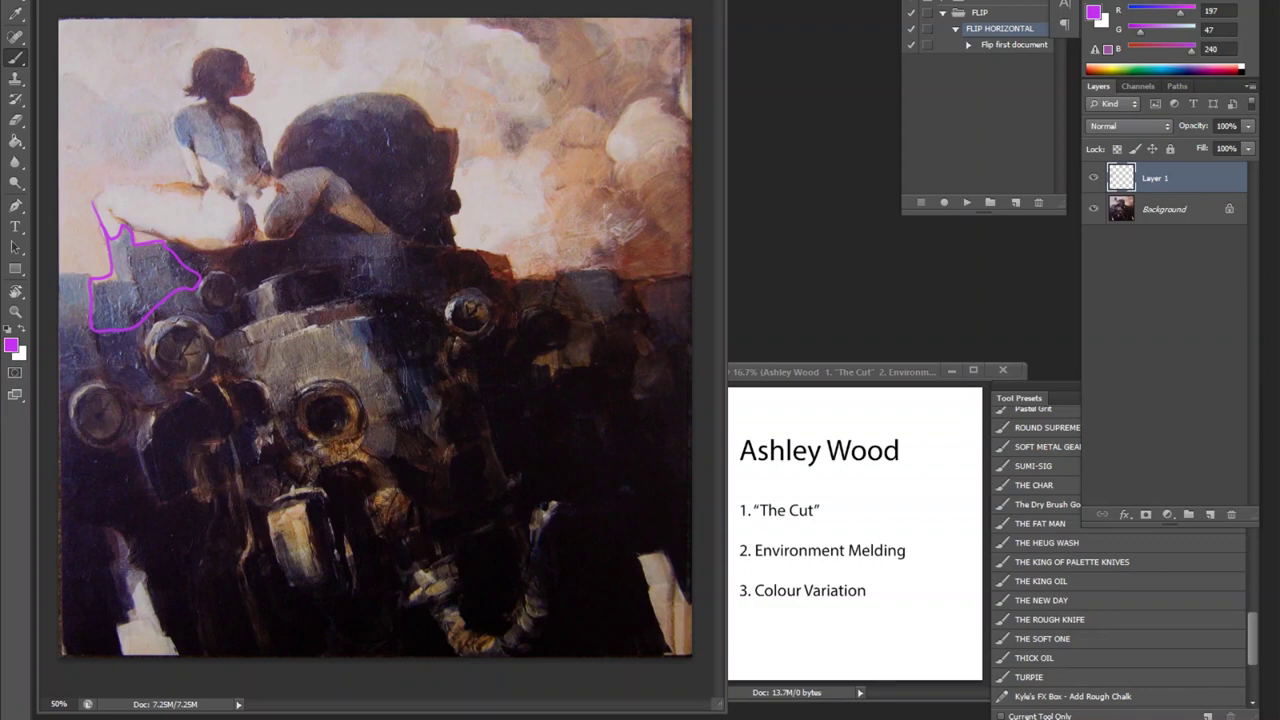
{"action": "left_click_drag", "start_coordinate": [132, 328], "coordinate": [150, 398]}
{"action": "mouse_move", "coordinate": [116, 246]}
{"action": "left_mouse_down"}
{"action": "mouse_move", "coordinate": [128, 282]}
{"action": "mouse_move", "coordinate": [175, 270]}
{"action": "mouse_move", "coordinate": [152, 303]}
{"action": "left_mouse_up"}
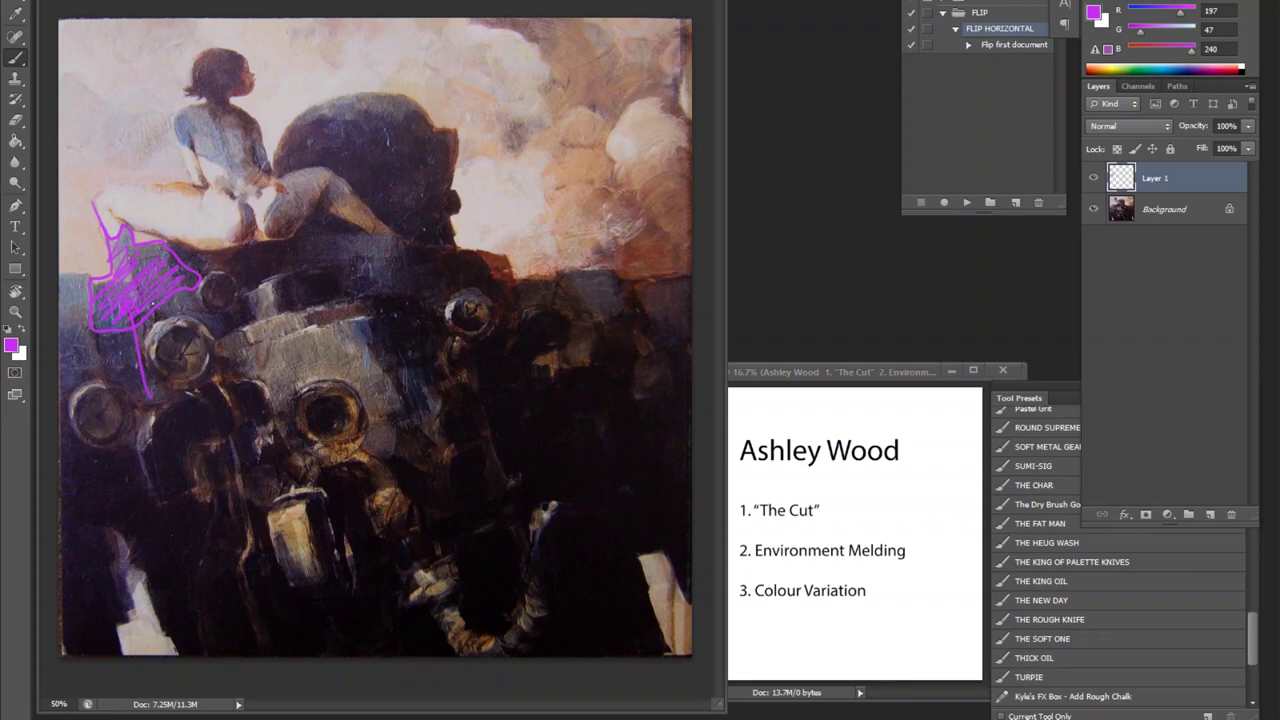
{"action": "key", "text": "ctrl+alt+z"}
{"action": "key", "text": "ctrl+alt+z"}
{"action": "key", "text": "ctrl+alt+z"}
{"action": "key", "text": "ctrl+alt+z"}
{"action": "key", "text": "ctrl+alt+z"}
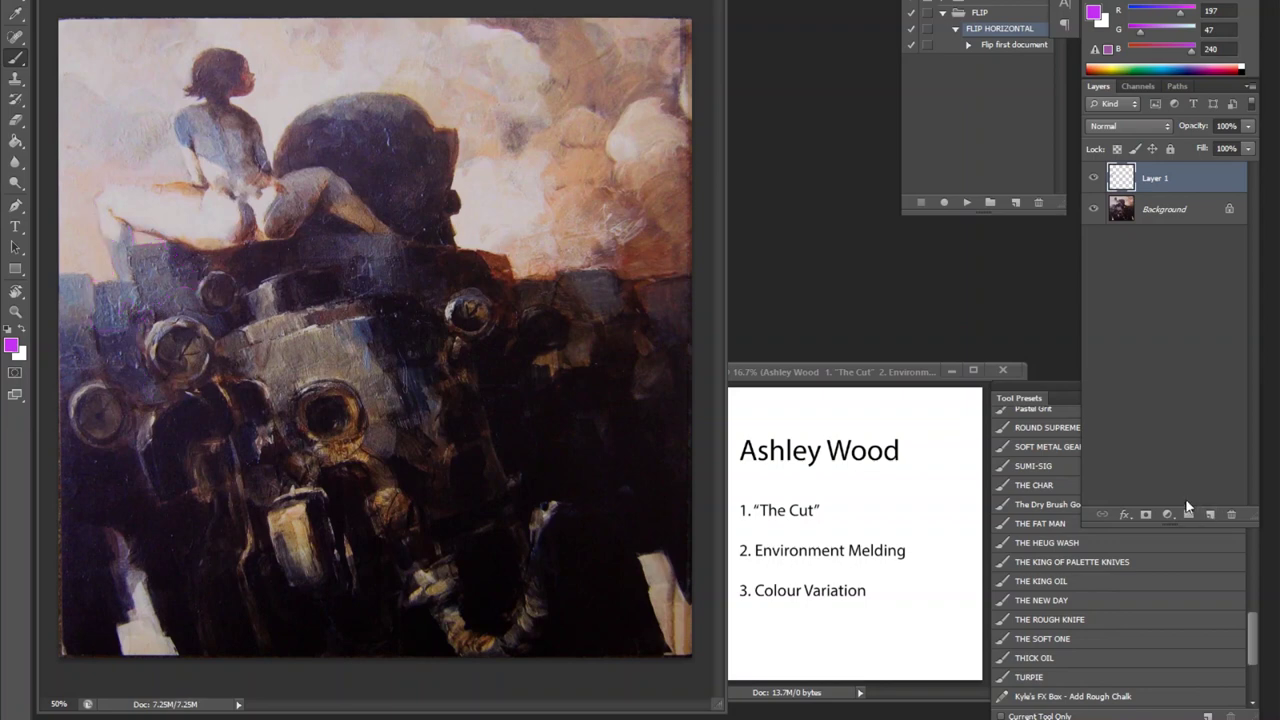
Sample near-black (R 18, G 10, B 16) from the painting and paint a boot on the dangling leg
{"action": "left_click", "coordinate": [535, 432], "text": "alt"}
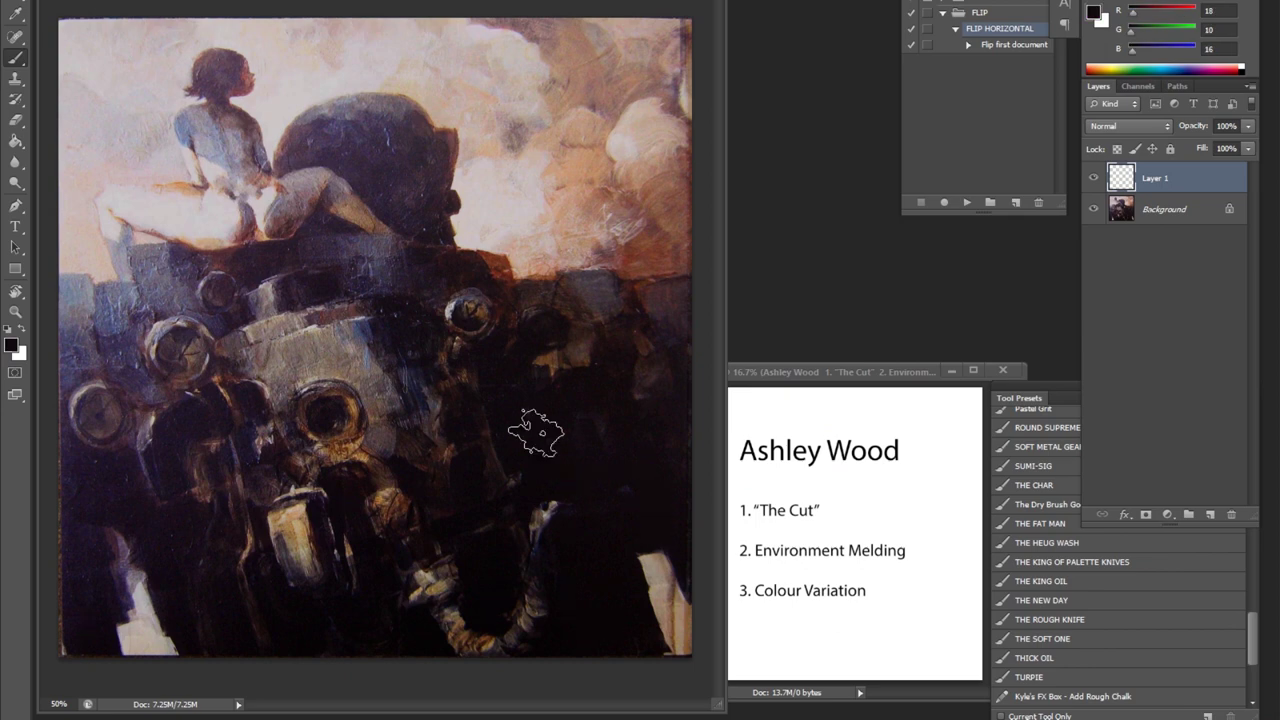
{"action": "mouse_move", "coordinate": [114, 250]}
{"action": "left_mouse_down"}
{"action": "mouse_move", "coordinate": [124, 280]}
{"action": "mouse_move", "coordinate": [126, 240]}
{"action": "mouse_move", "coordinate": [110, 254]}
{"action": "mouse_move", "coordinate": [120, 250]}
{"action": "mouse_move", "coordinate": [122, 284]}
{"action": "left_mouse_up"}
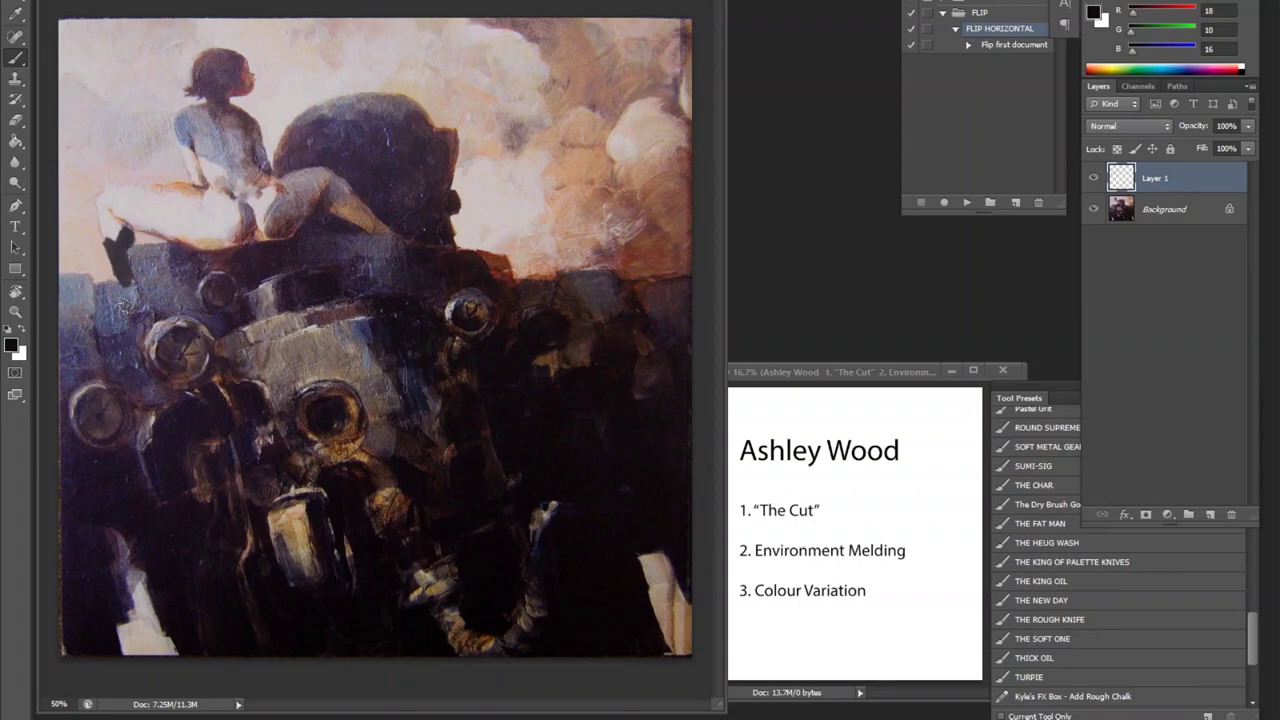
{"action": "key", "text": "z"}
{"action": "left_click", "coordinate": [86, 270]}
{"action": "left_click", "coordinate": [80, 224]}
{"action": "left_click", "coordinate": [115, 195]}
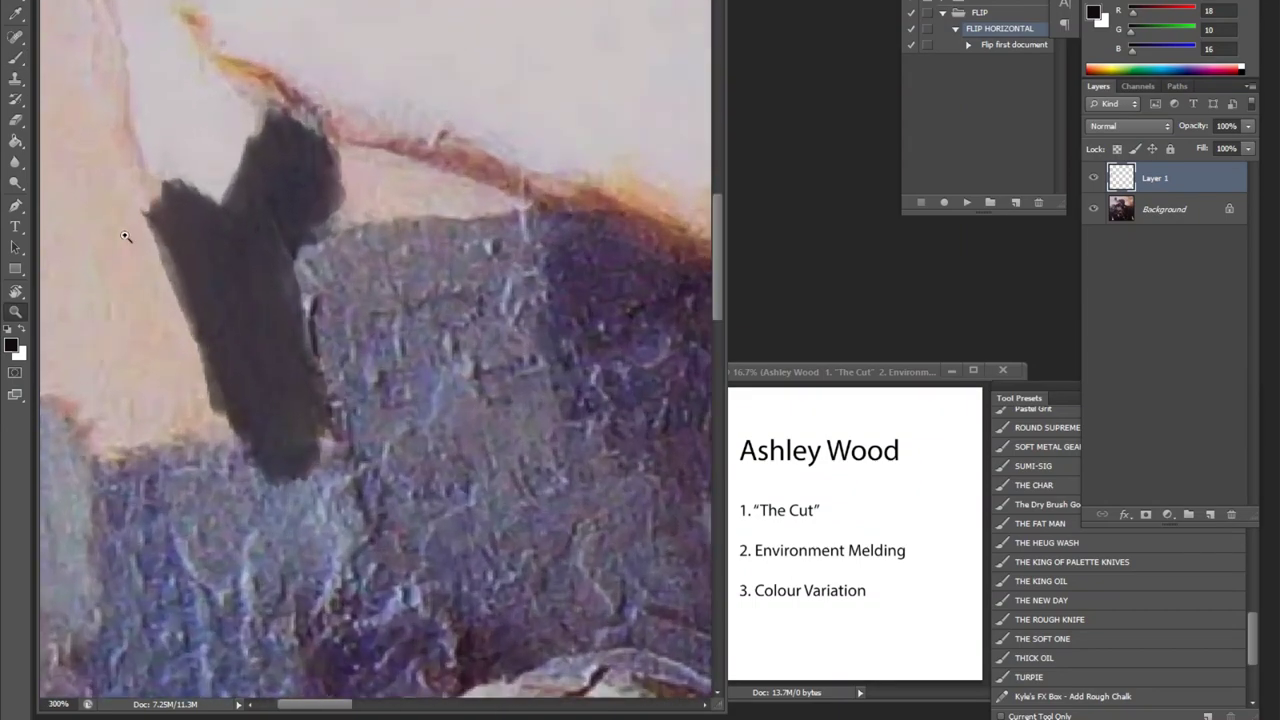
{"action": "left_click", "coordinate": [248, 400], "text": "alt"}
{"action": "left_click", "coordinate": [272, 400], "text": "alt"}
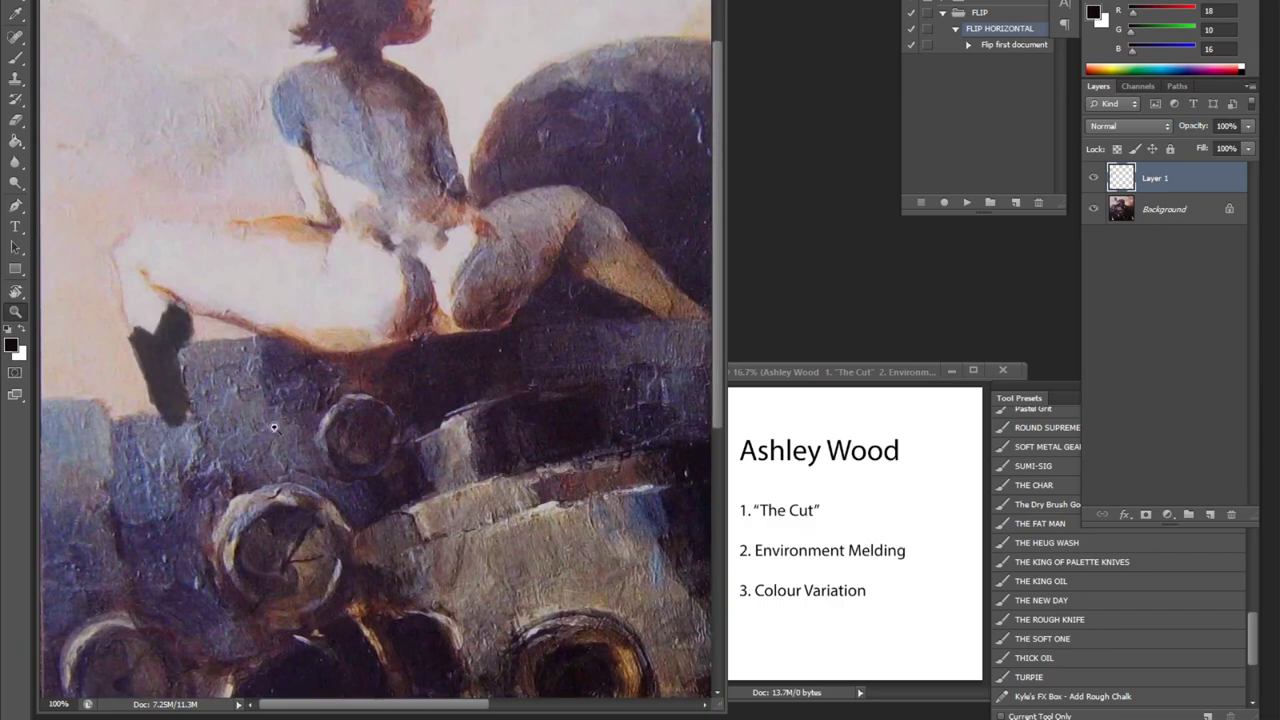
{"action": "left_click", "coordinate": [239, 484], "text": "alt"}
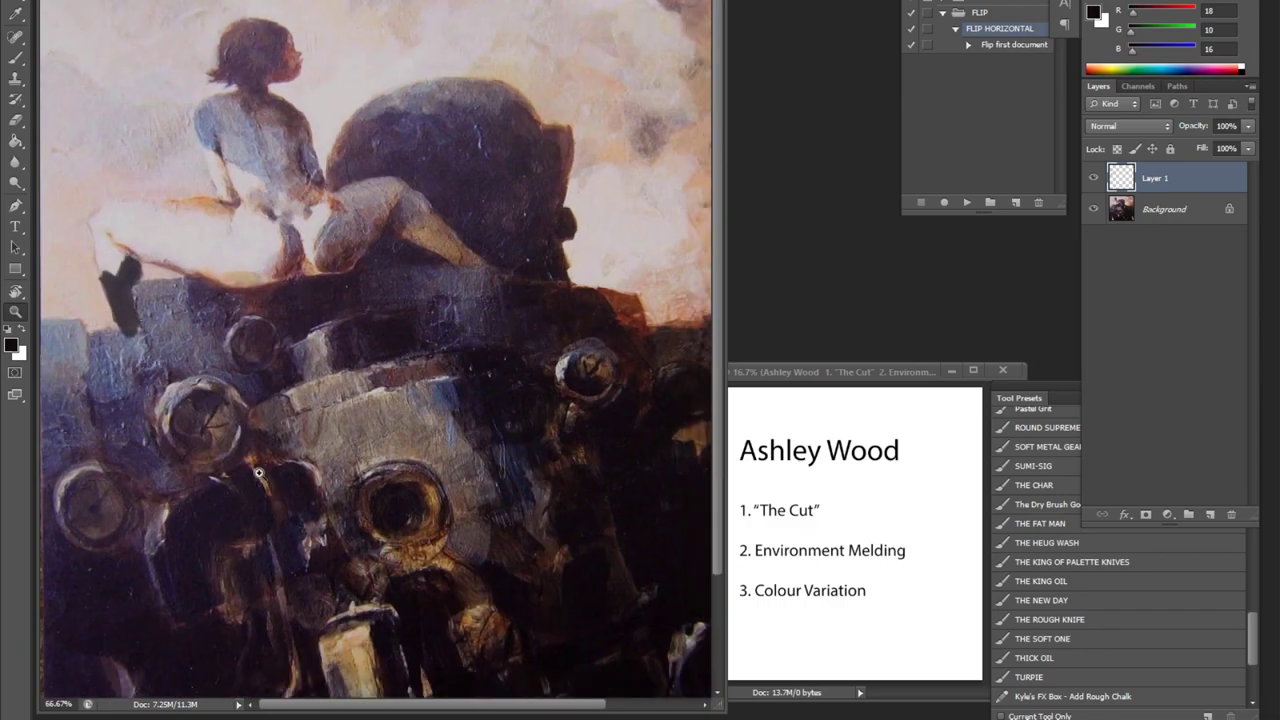
{"action": "left_click", "coordinate": [454, 476], "text": "alt"}
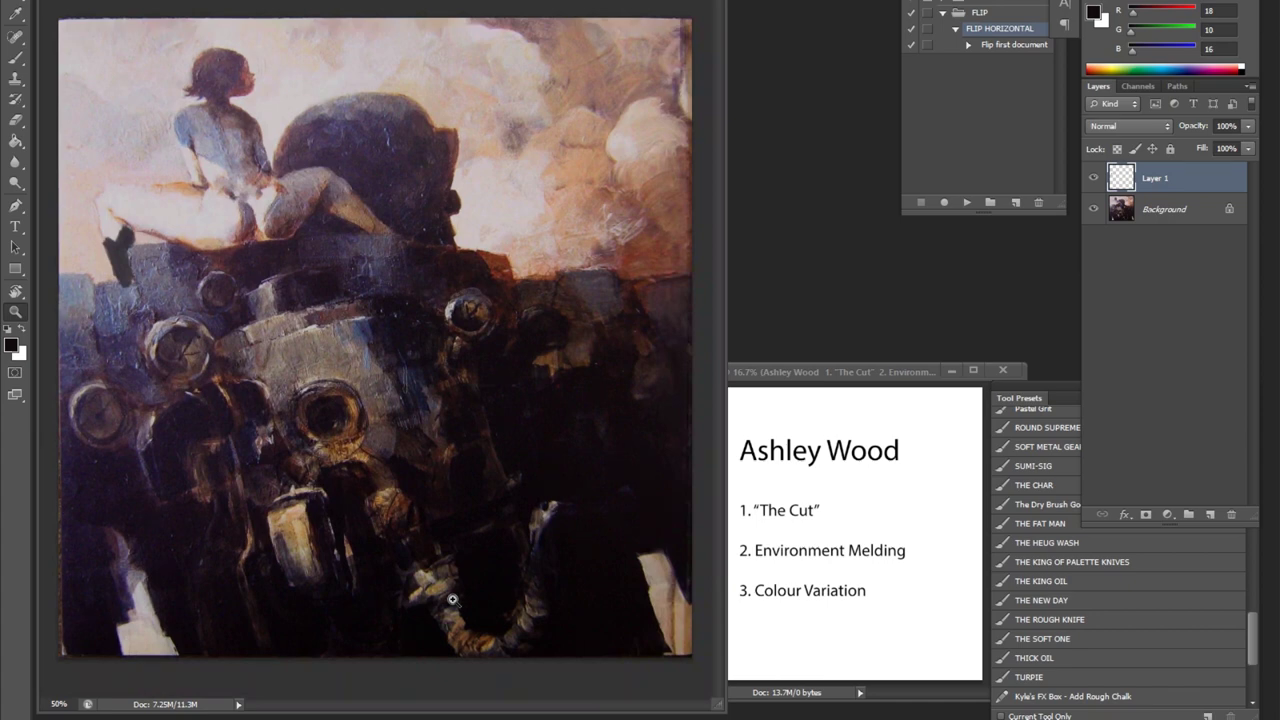
Circle the boot, then undo both the circle and the boot
{"action": "key", "text": "b"}
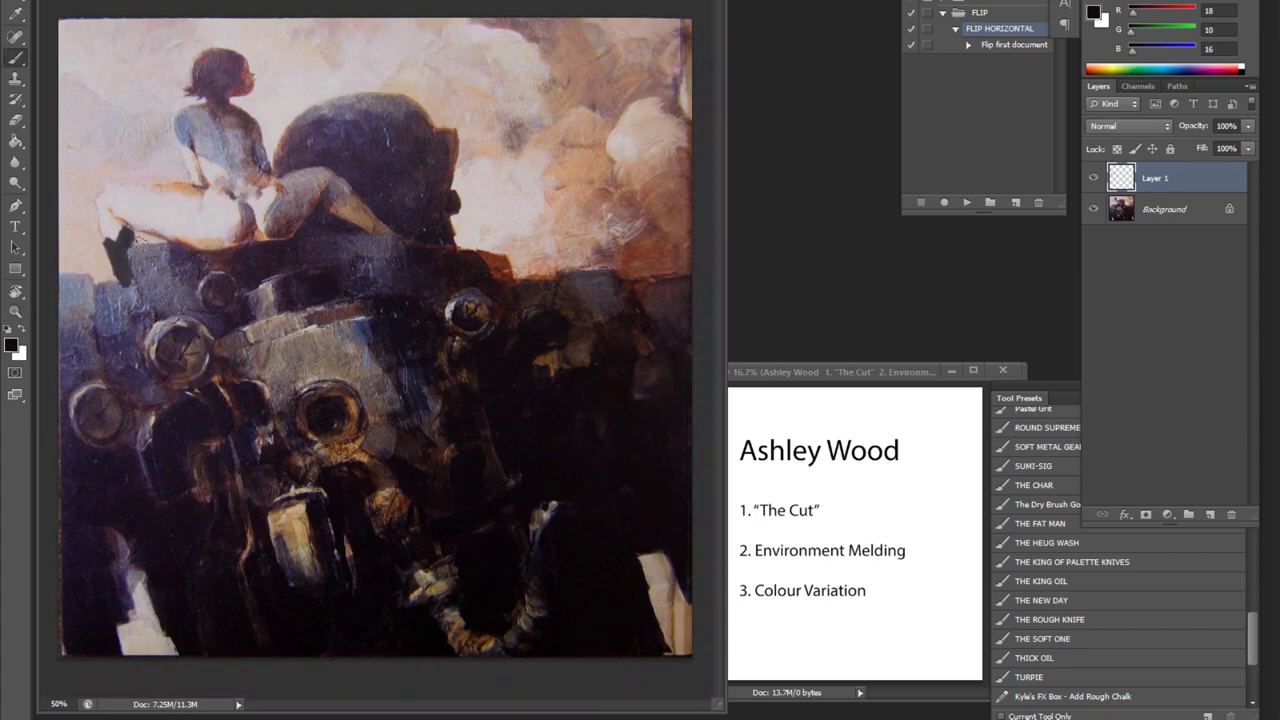
{"action": "mouse_move", "coordinate": [122, 200]}
{"action": "left_mouse_down"}
{"action": "mouse_move", "coordinate": [122, 256]}
{"action": "mouse_move", "coordinate": [100, 205]}
{"action": "mouse_move", "coordinate": [110, 258]}
{"action": "left_mouse_up"}
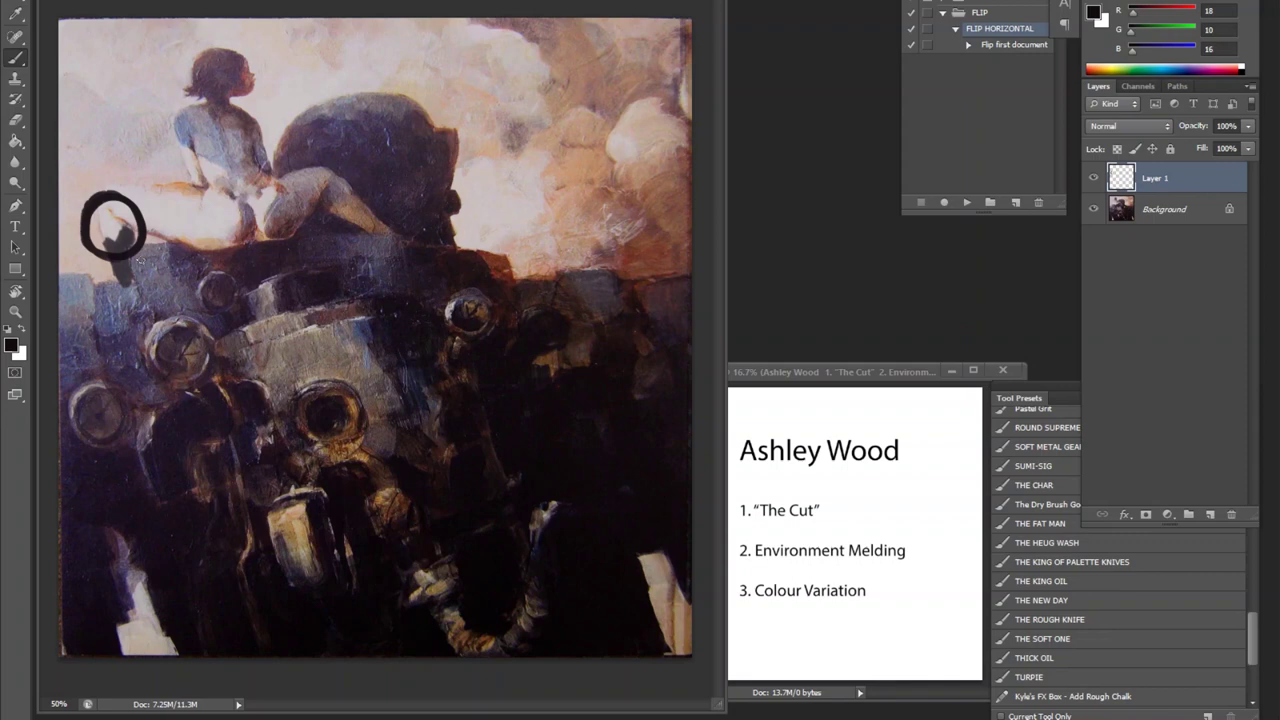
{"action": "key", "text": "Delete"}
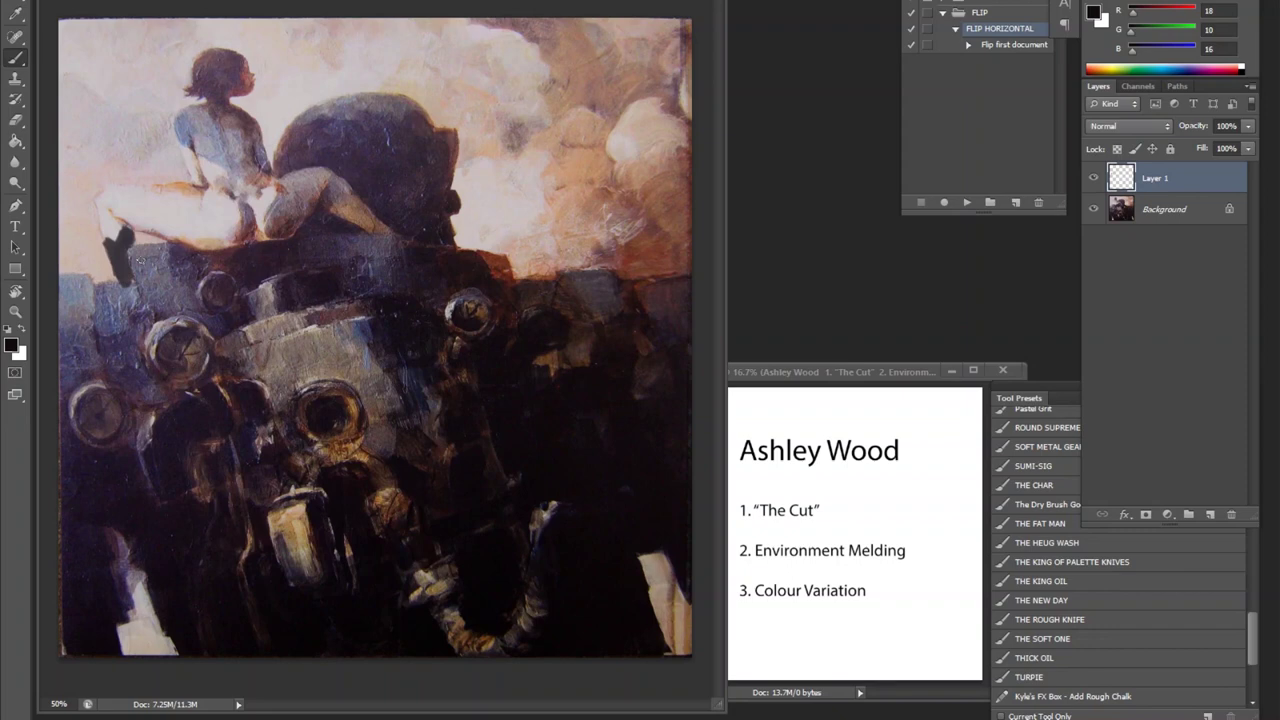
{"action": "key", "text": "ctrl+z"}
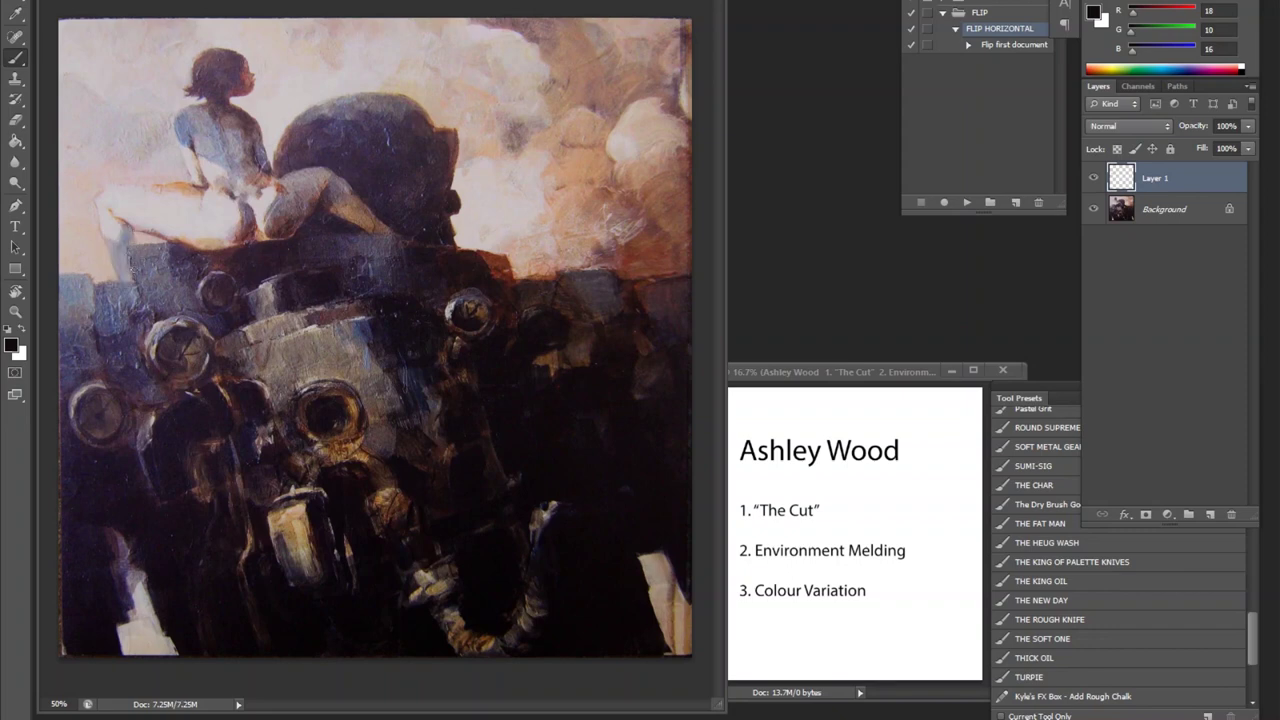
Sample a darker near-black and brush it over the machine's upper-left edge, then undo it
{"action": "left_click", "coordinate": [284, 395], "text": "alt"}
{"action": "mouse_move", "coordinate": [140, 255]}
{"action": "left_mouse_down"}
{"action": "mouse_move", "coordinate": [145, 295]}
{"action": "mouse_move", "coordinate": [132, 250]}
{"action": "mouse_move", "coordinate": [172, 285]}
{"action": "mouse_move", "coordinate": [135, 305]}
{"action": "mouse_move", "coordinate": [105, 292]}
{"action": "mouse_move", "coordinate": [100, 320]}
{"action": "mouse_move", "coordinate": [120, 366]}
{"action": "left_mouse_up"}
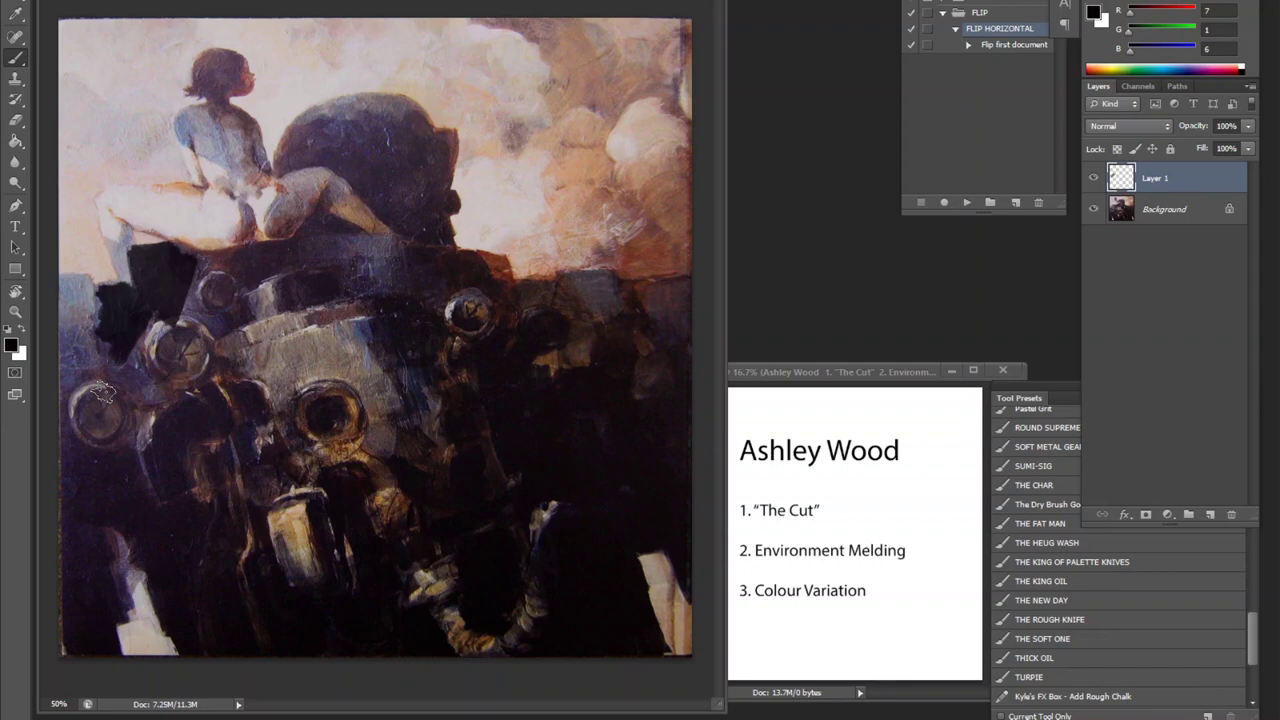
{"action": "key", "text": "ctrl+z"}
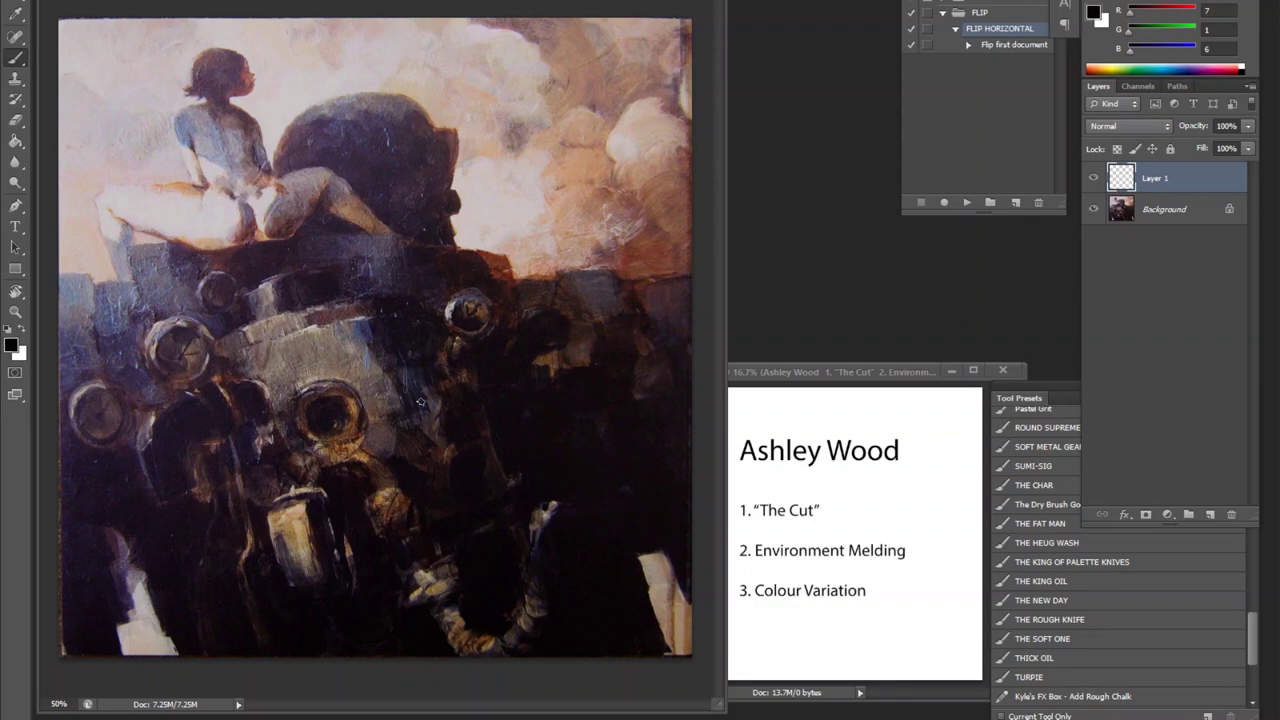
{"action": "mouse_move", "coordinate": [640, 212]}
{"action": "left_mouse_down"}
{"action": "mouse_move", "coordinate": [612, 298]}
{"action": "mouse_move", "coordinate": [682, 235]}
{"action": "mouse_move", "coordinate": [650, 210]}
{"action": "left_mouse_up"}
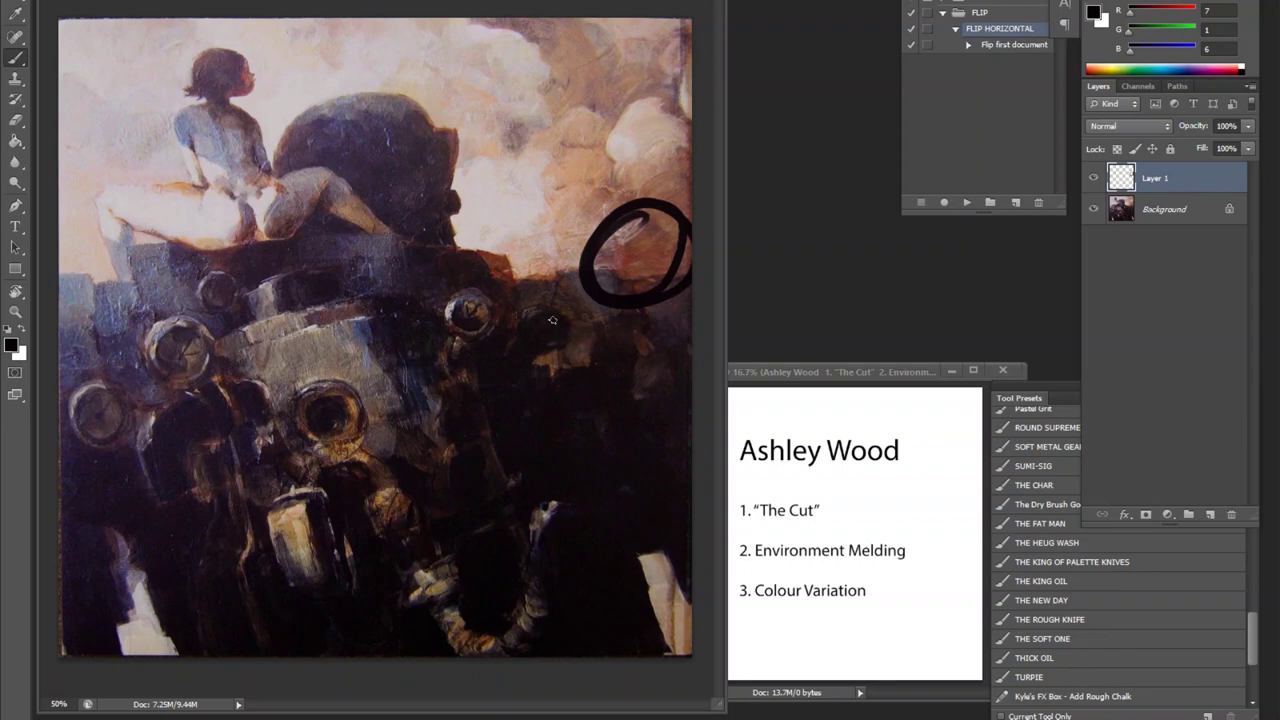
Undo the black loop and set the foreground colour to pink d223b5
{"action": "key", "text": "ctrl+z"}
{"action": "left_click", "coordinate": [11, 346]}
{"action": "left_click", "coordinate": [595, 122]}
{"action": "key", "text": "Return"}
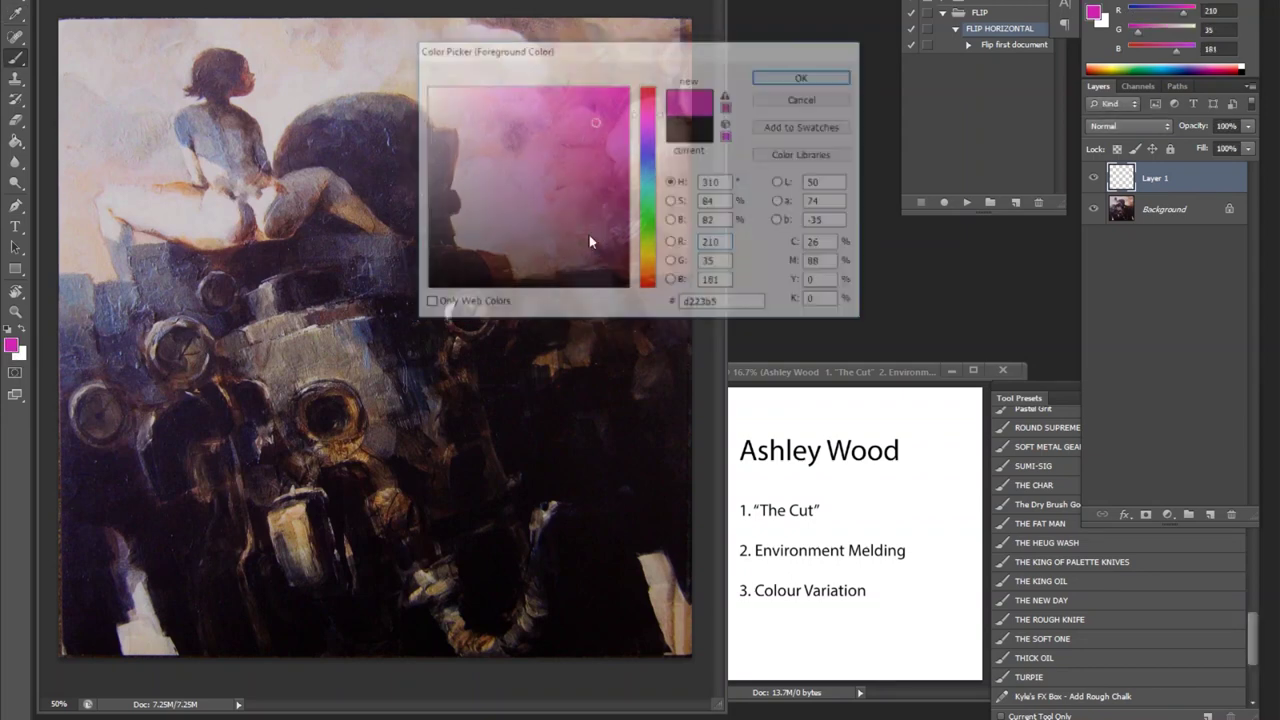
Trial-circle the right-hand clouds in pink, undo it, then loop the lit front plane in pink
{"action": "mouse_move", "coordinate": [614, 186]}
{"action": "left_mouse_down"}
{"action": "mouse_move", "coordinate": [586, 300]}
{"action": "mouse_move", "coordinate": [625, 180]}
{"action": "mouse_move", "coordinate": [605, 295]}
{"action": "mouse_move", "coordinate": [650, 188]}
{"action": "left_mouse_up"}
{"action": "key", "text": "ctrl+z"}
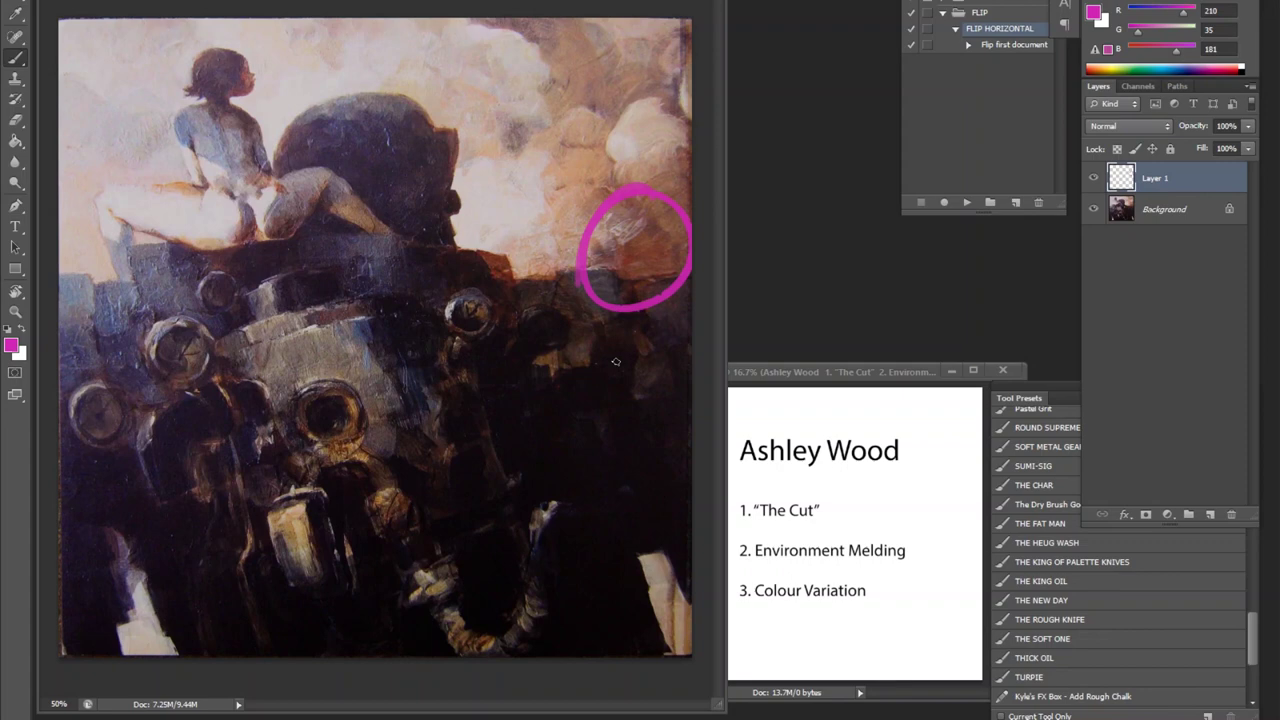
{"action": "key", "text": "ctrl+z"}
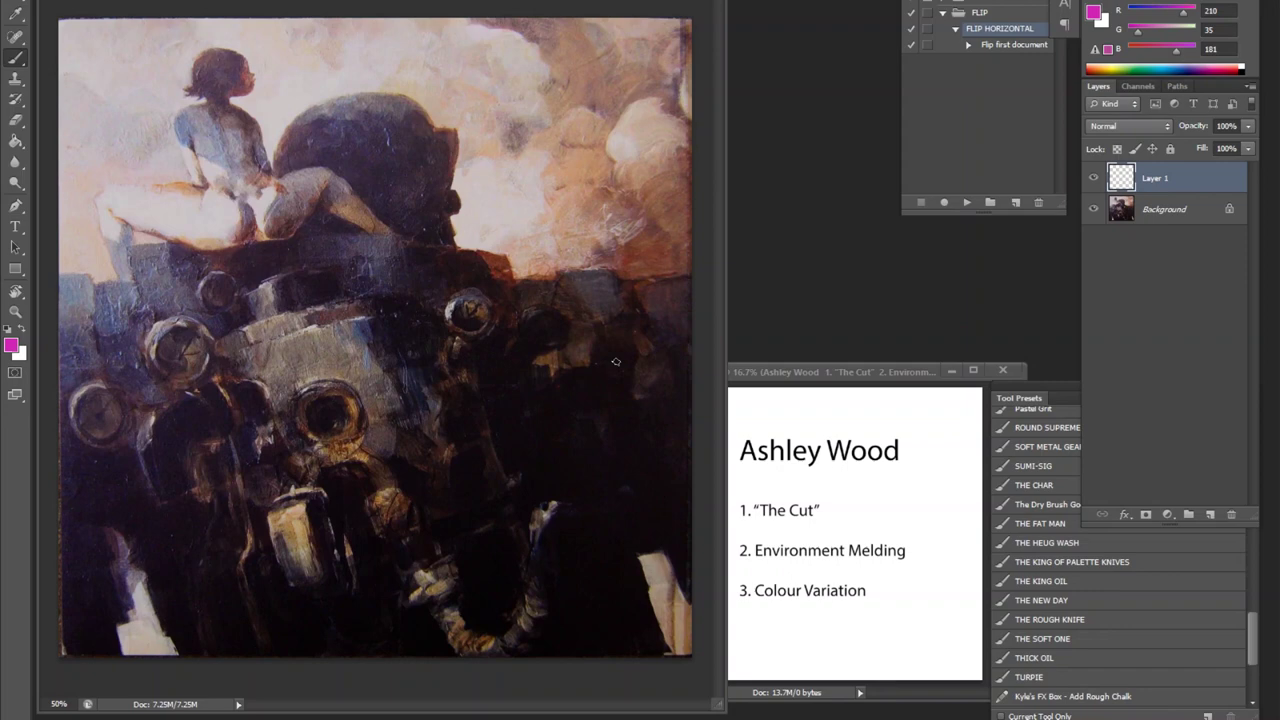
{"action": "mouse_move", "coordinate": [330, 305]}
{"action": "left_mouse_down"}
{"action": "mouse_move", "coordinate": [348, 357]}
{"action": "mouse_move", "coordinate": [440, 457]}
{"action": "mouse_move", "coordinate": [436, 414]}
{"action": "mouse_move", "coordinate": [394, 338]}
{"action": "mouse_move", "coordinate": [361, 304]}
{"action": "mouse_move", "coordinate": [331, 298]}
{"action": "left_mouse_up"}
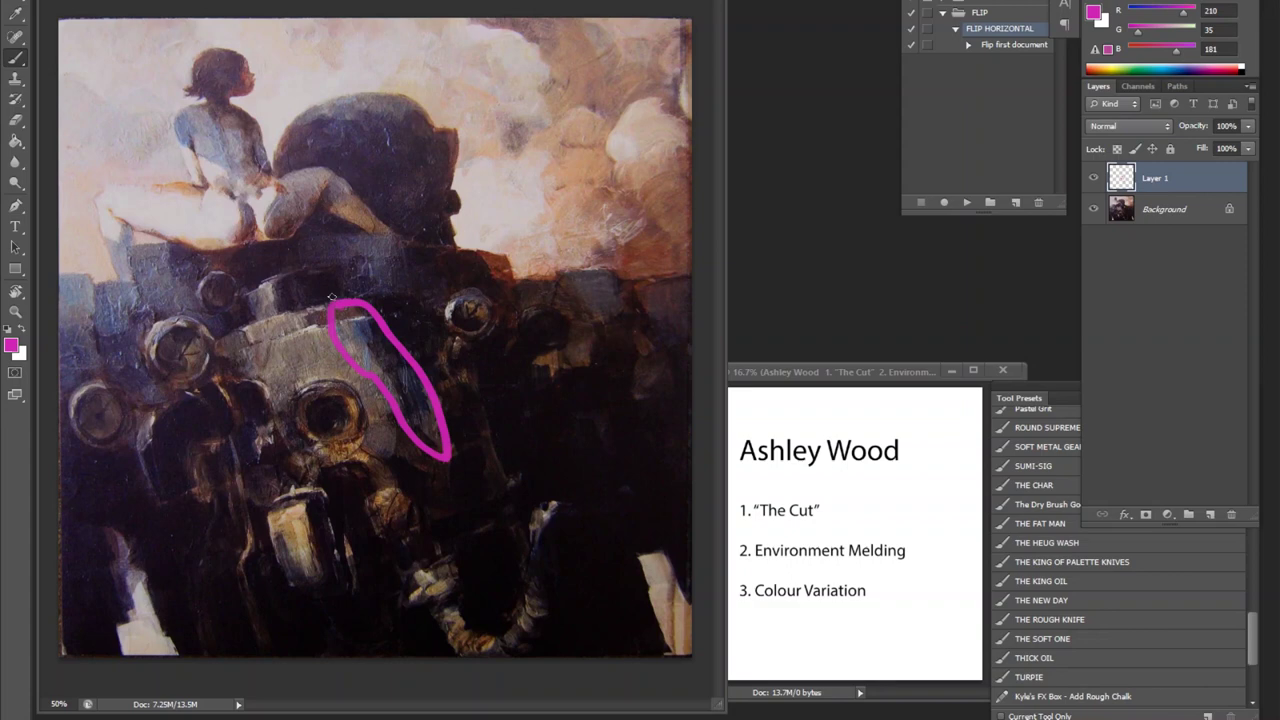
Swap the front loop for a pink circle around the bluish left patch, zoom in, then back out
{"action": "key", "text": "ctrl+z"}
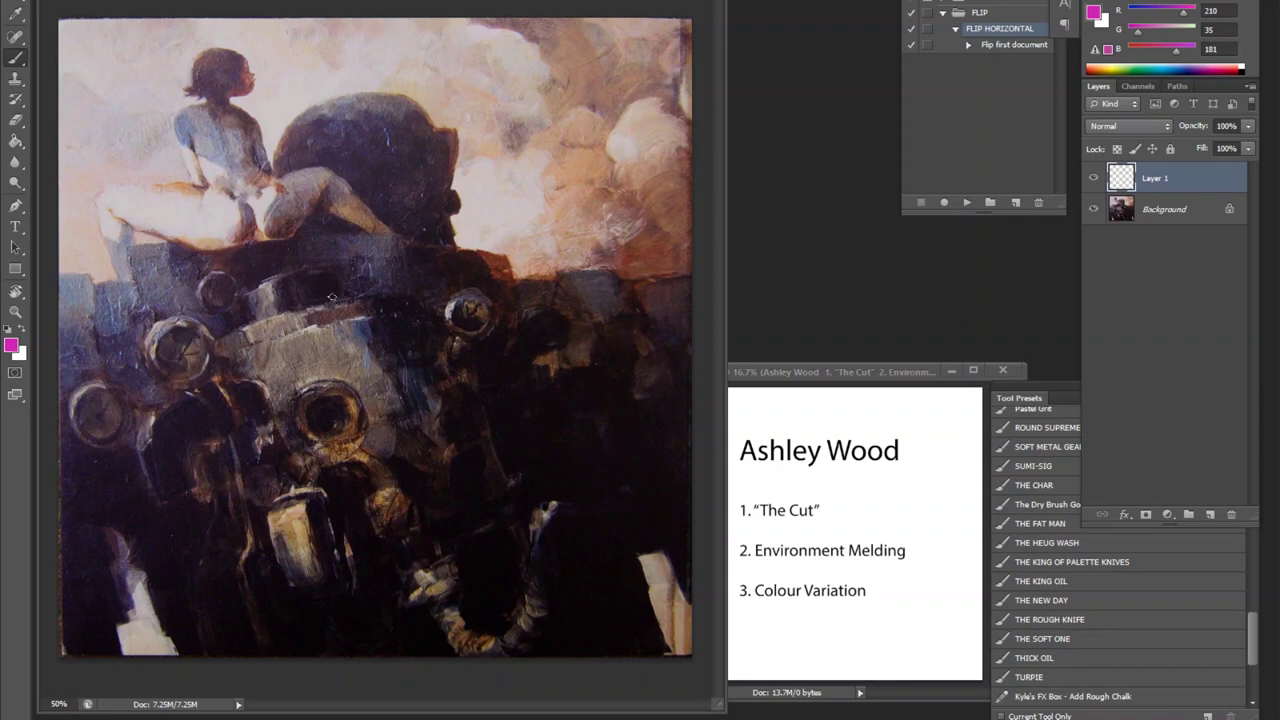
{"action": "mouse_move", "coordinate": [70, 282]}
{"action": "left_mouse_down"}
{"action": "mouse_move", "coordinate": [62, 345]}
{"action": "mouse_move", "coordinate": [120, 378]}
{"action": "mouse_move", "coordinate": [152, 315]}
{"action": "mouse_move", "coordinate": [78, 280]}
{"action": "left_mouse_up"}
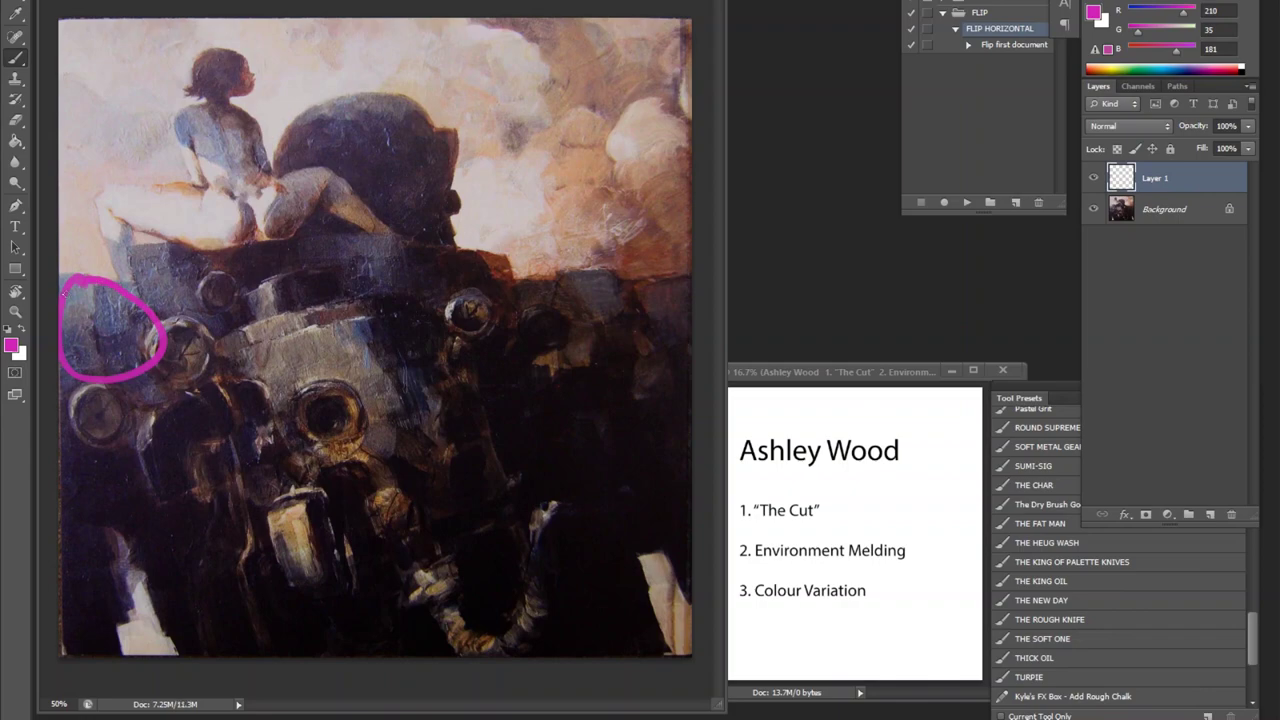
{"action": "key", "text": "z"}
{"action": "left_click", "coordinate": [74, 366]}
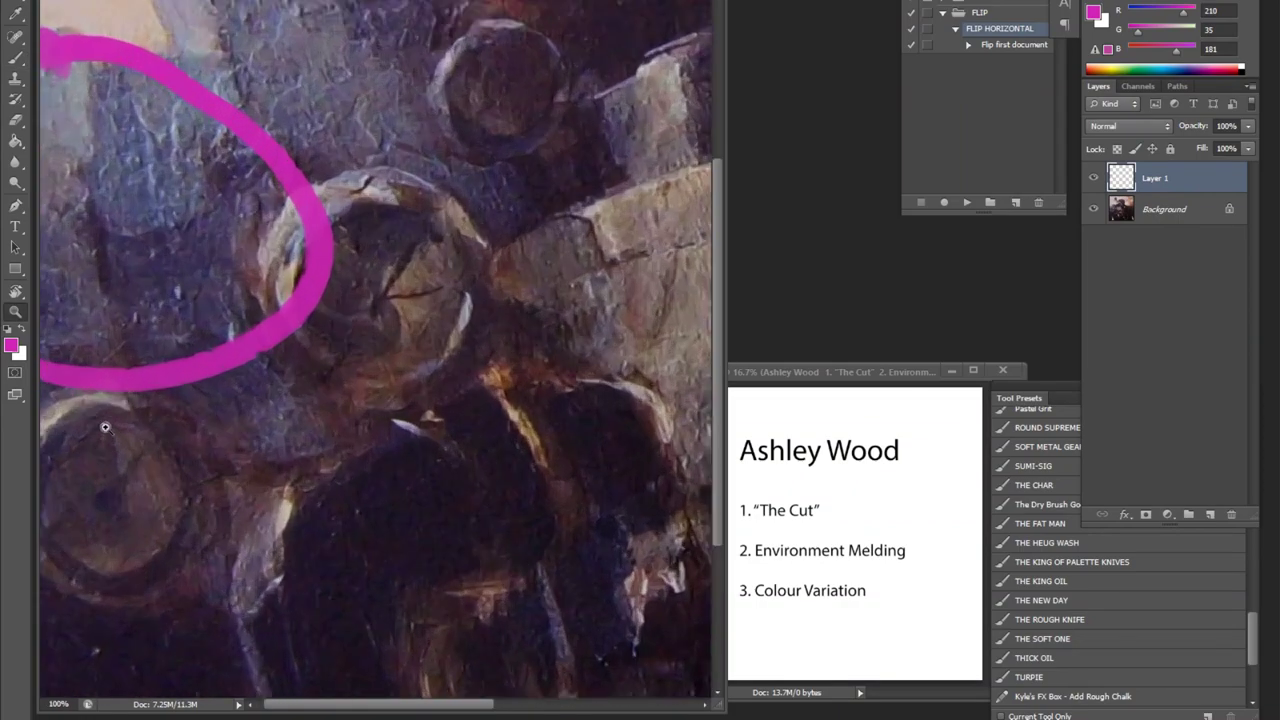
{"action": "left_click", "coordinate": [113, 407], "text": "alt"}
{"action": "key", "text": "b"}
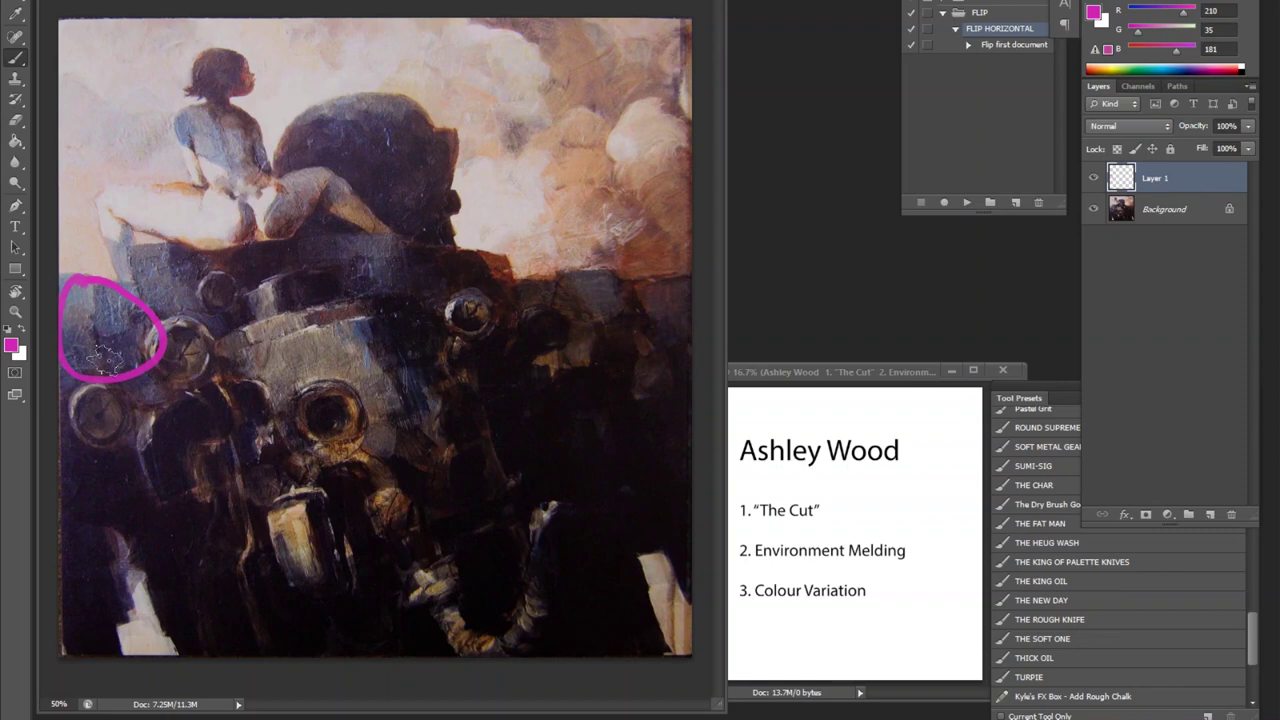
Paint a solid magenta blob just right of the machine's central eye, redoing the first stroke
{"action": "left_click_drag", "start_coordinate": [358, 312], "coordinate": [400, 420]}
{"action": "key", "text": "ctrl+z"}
{"action": "mouse_move", "coordinate": [360, 325]}
{"action": "left_mouse_down"}
{"action": "mouse_move", "coordinate": [374, 370]}
{"action": "mouse_move", "coordinate": [394, 322]}
{"action": "mouse_move", "coordinate": [417, 397]}
{"action": "mouse_move", "coordinate": [420, 447]}
{"action": "mouse_move", "coordinate": [412, 439]}
{"action": "mouse_move", "coordinate": [404, 454]}
{"action": "mouse_move", "coordinate": [424, 452]}
{"action": "mouse_move", "coordinate": [414, 327]}
{"action": "mouse_move", "coordinate": [410, 365]}
{"action": "mouse_move", "coordinate": [330, 345]}
{"action": "left_mouse_up"}
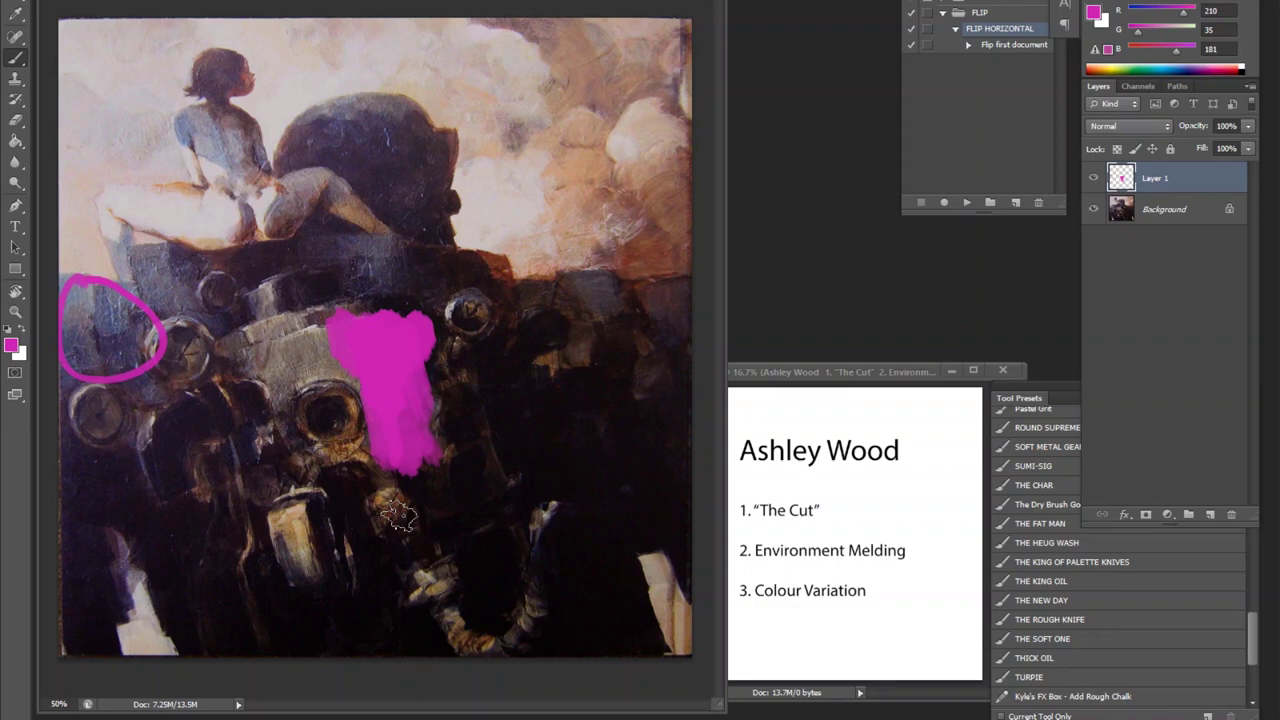
{"action": "left_click", "coordinate": [12, 345]}
Set the foreground colour to a muted grey-blue in the Color Picker
{"action": "left_click", "coordinate": [472, 131]}
{"action": "left_click_drag", "start_coordinate": [472, 131], "coordinate": [447, 176]}
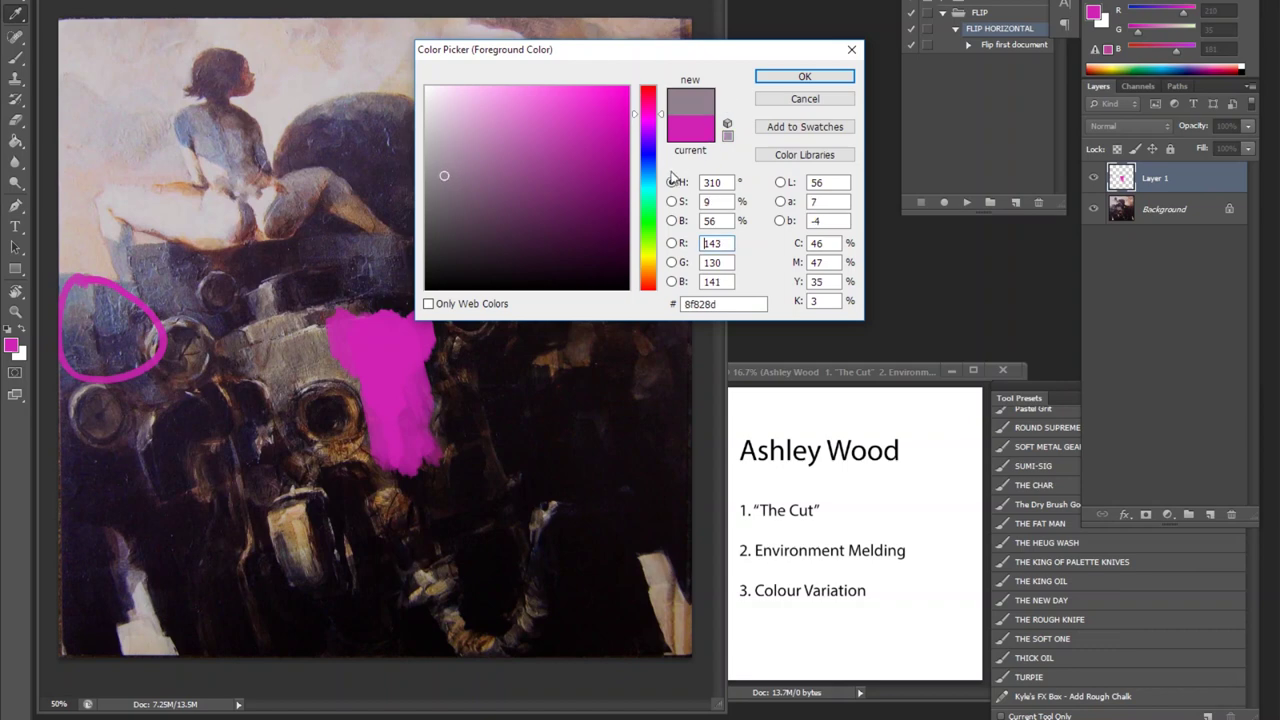
{"action": "left_click", "coordinate": [648, 144]}
{"action": "mouse_move", "coordinate": [453, 168]}
{"action": "left_mouse_down"}
{"action": "mouse_move", "coordinate": [441, 177]}
{"action": "mouse_move", "coordinate": [467, 170]}
{"action": "left_mouse_up"}
{"action": "left_click", "coordinate": [648, 156]}
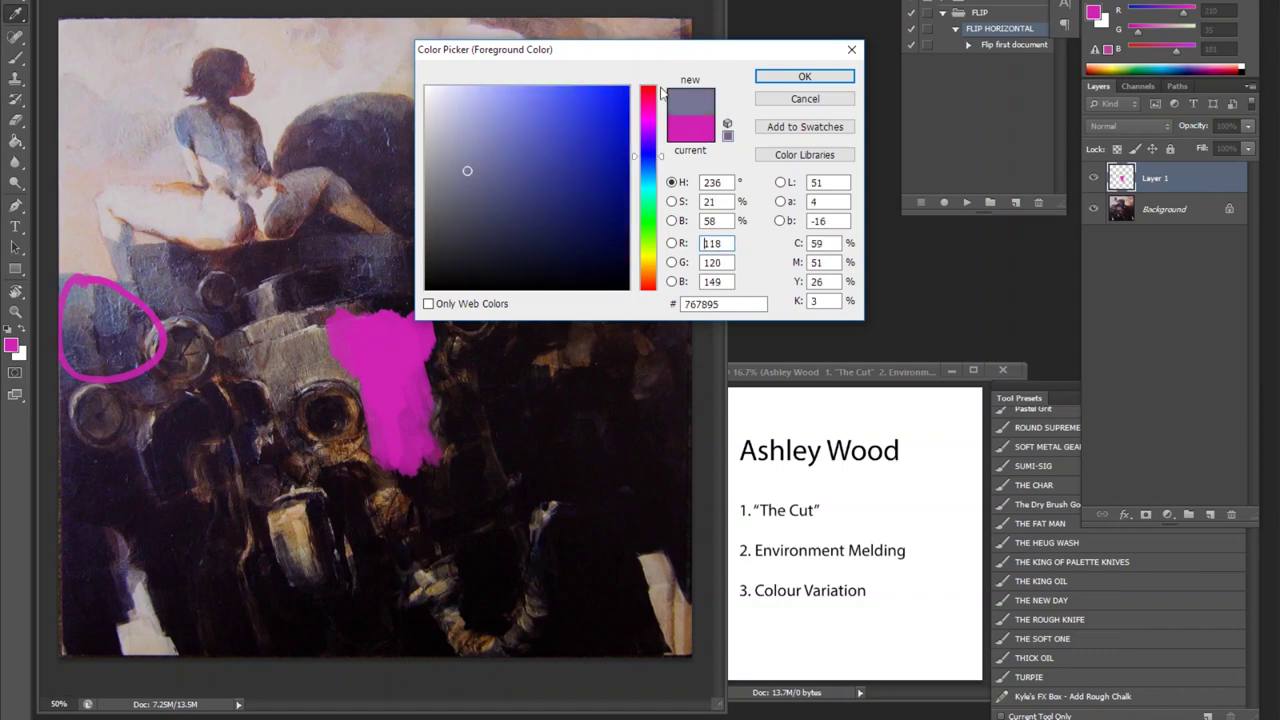
{"action": "left_click", "coordinate": [776, 72]}
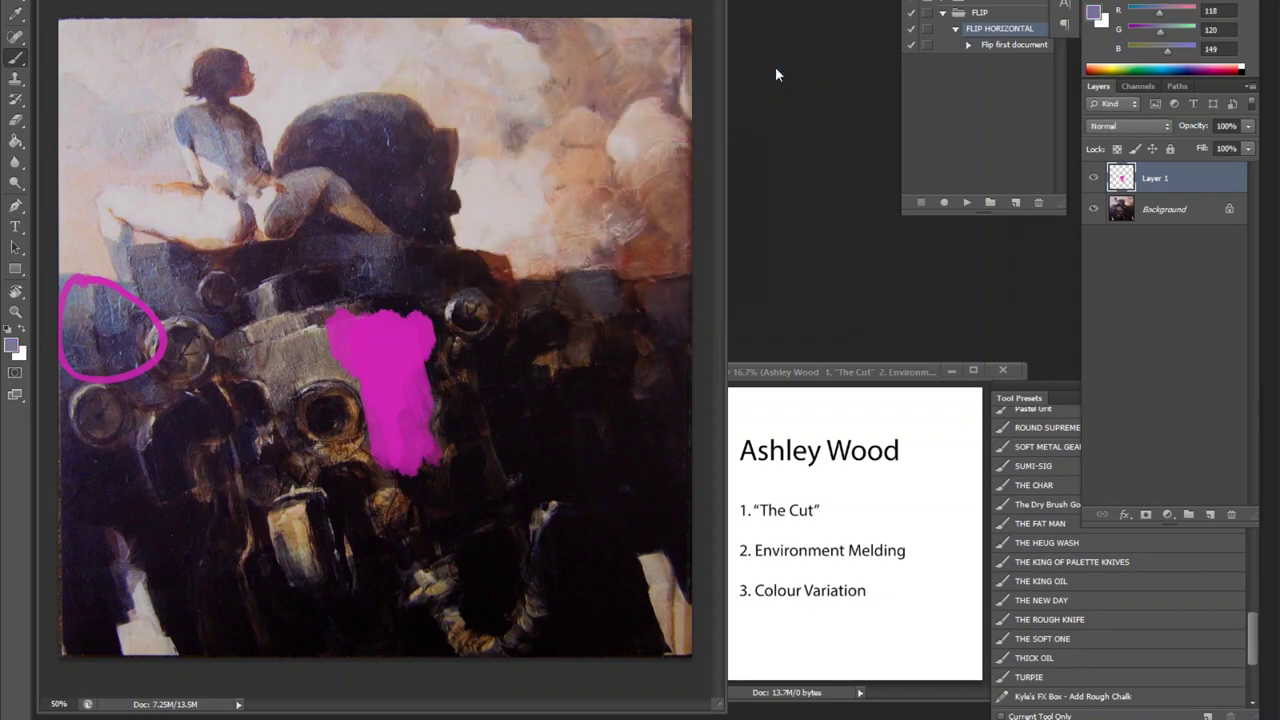
With SOFT METAL GEAR BRUSH, blend grey-blue into the magenta block and sample its pinks
{"action": "left_click", "coordinate": [1055, 446]}
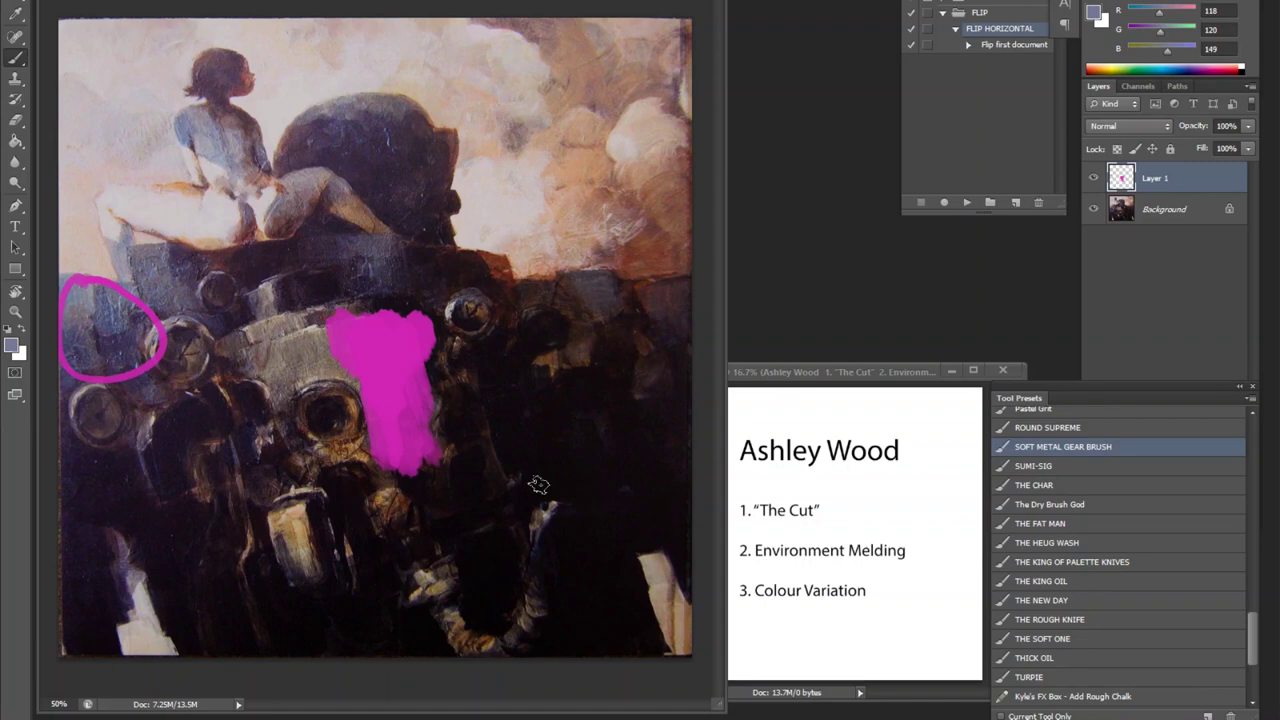
{"action": "left_click_drag", "start_coordinate": [372, 300], "coordinate": [390, 497]}
{"action": "key", "text": "ctrl+z"}
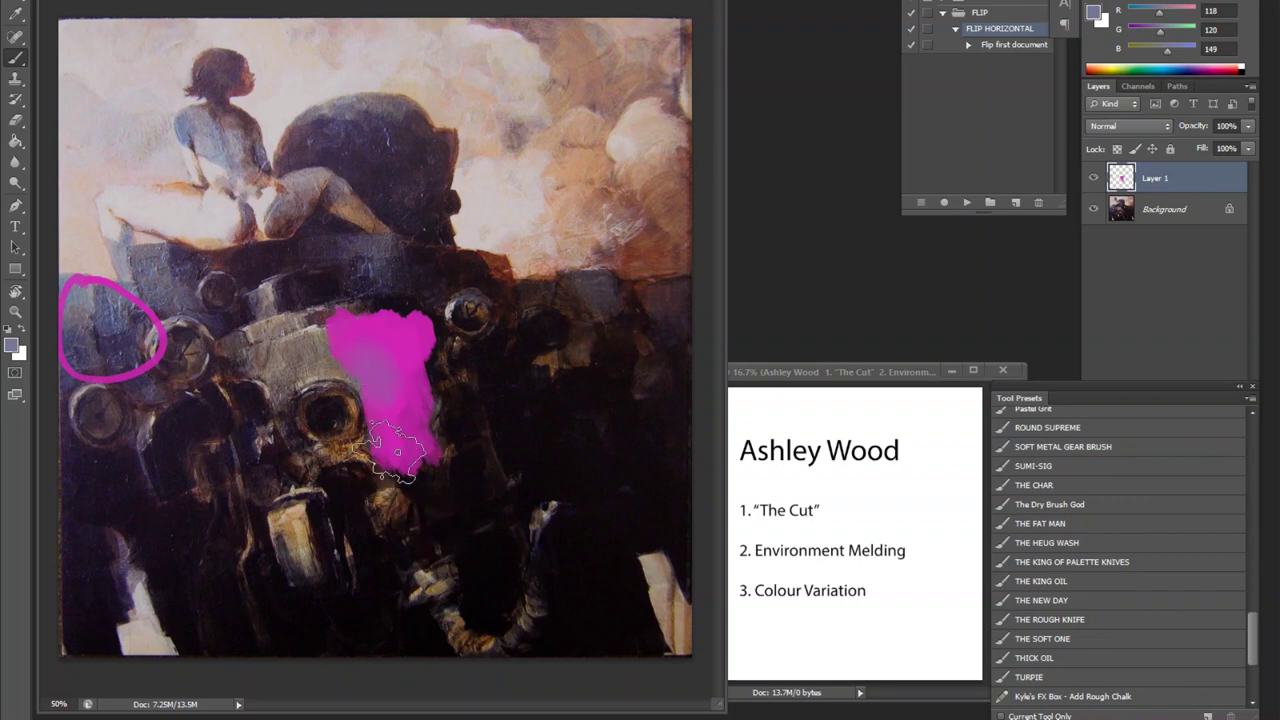
{"action": "left_click_drag", "start_coordinate": [395, 450], "coordinate": [410, 466]}
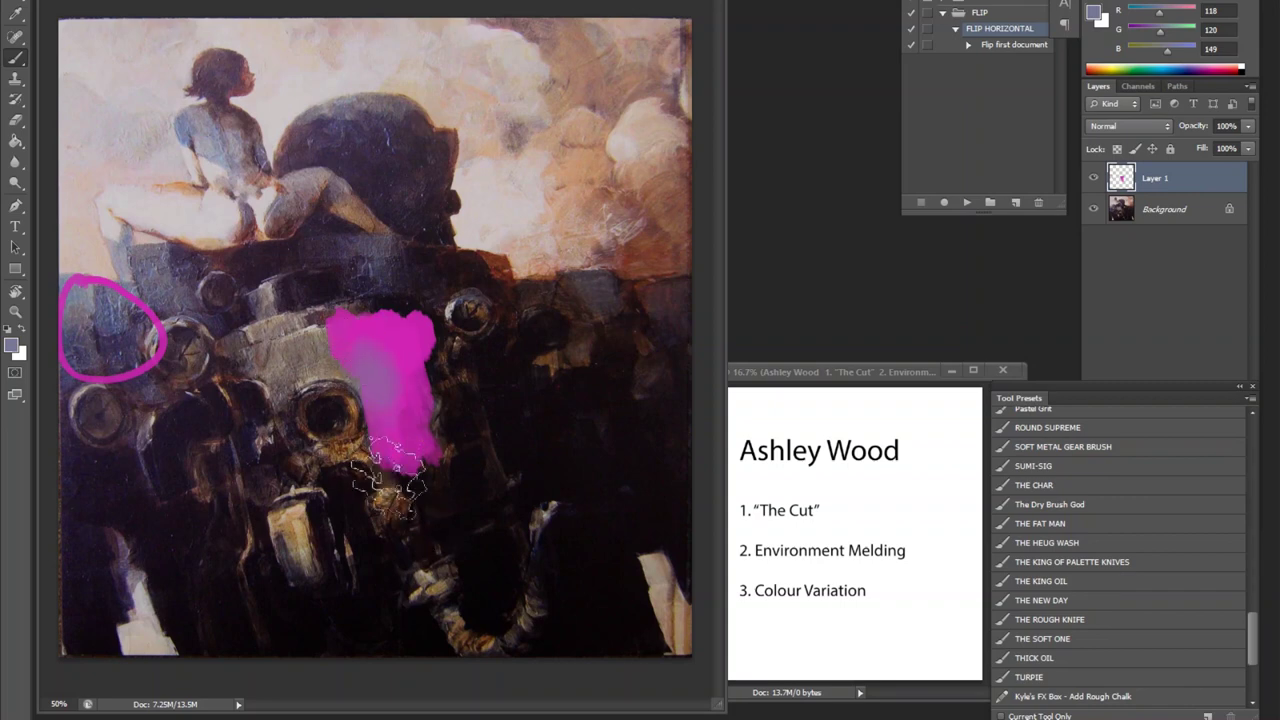
{"action": "left_click", "coordinate": [406, 346], "text": "alt"}
{"action": "left_click", "coordinate": [378, 382], "text": "alt"}
{"action": "left_click", "coordinate": [378, 330], "text": "alt"}
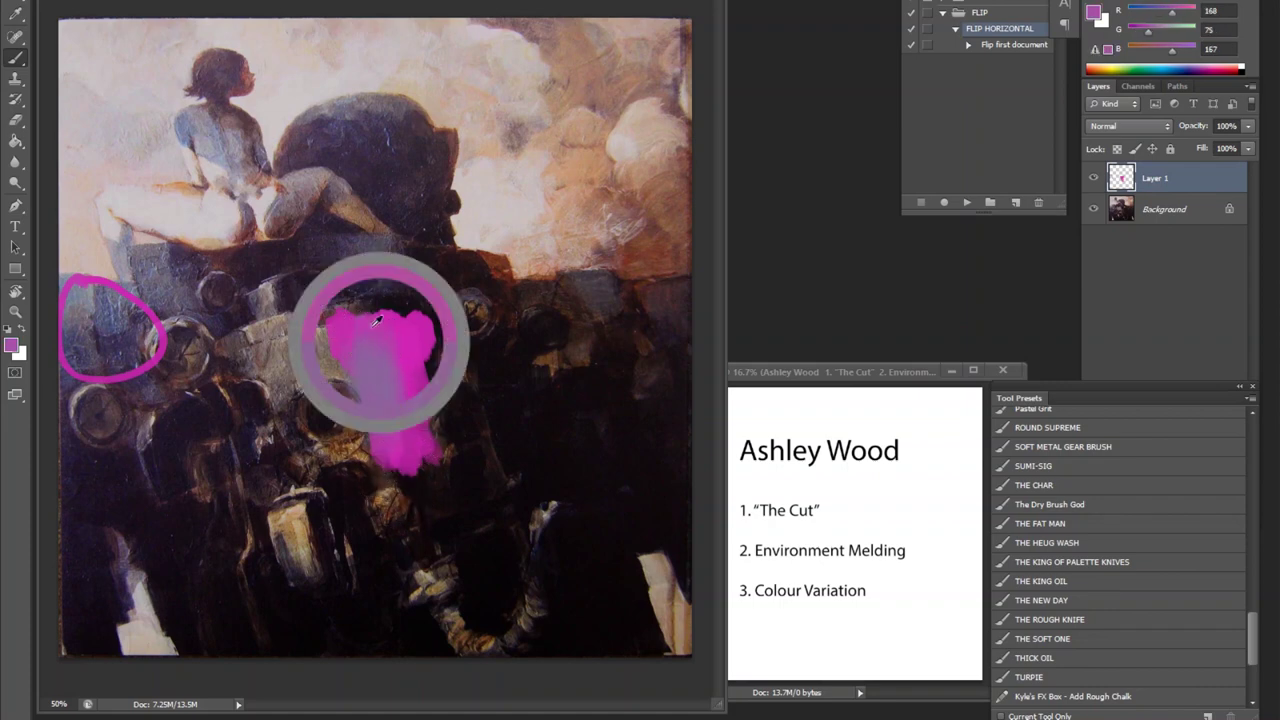
{"action": "left_click", "coordinate": [372, 383], "text": "alt"}
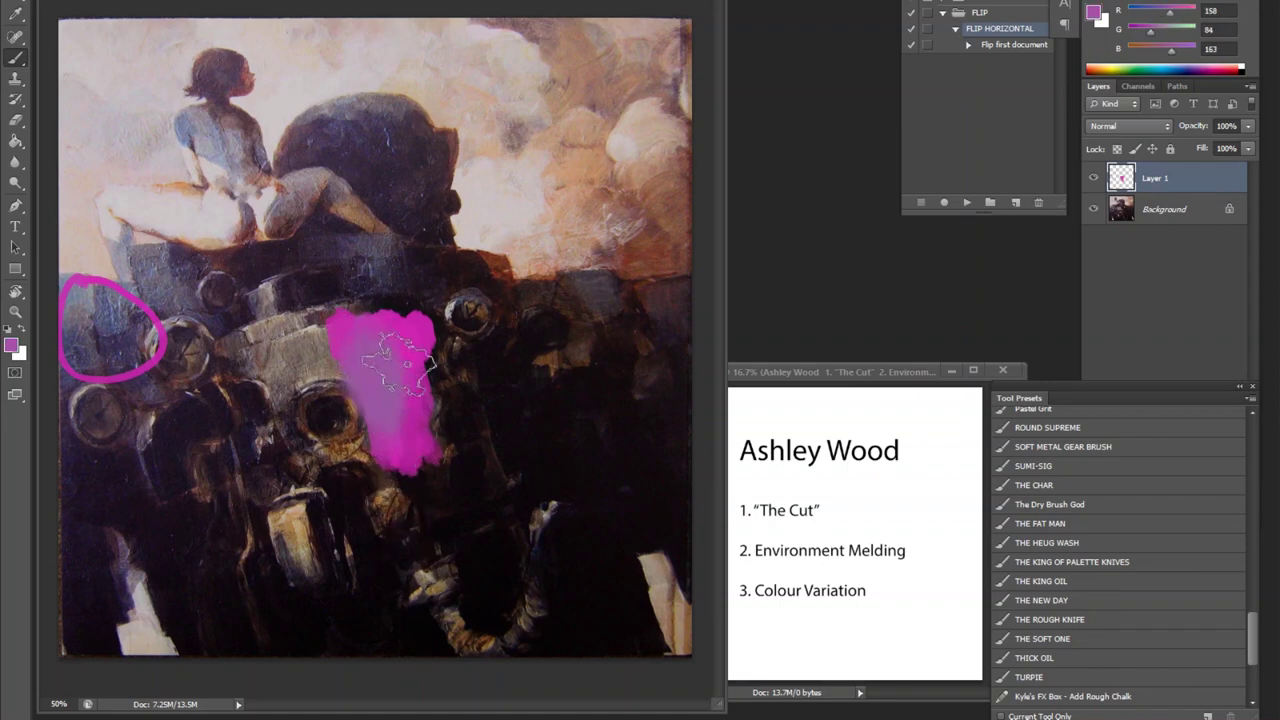
Switch to a muted grey-green and streak it along the blob's right edge
{"action": "left_click", "coordinate": [12, 346]}
{"action": "left_click_drag", "start_coordinate": [648, 236], "coordinate": [648, 208]}
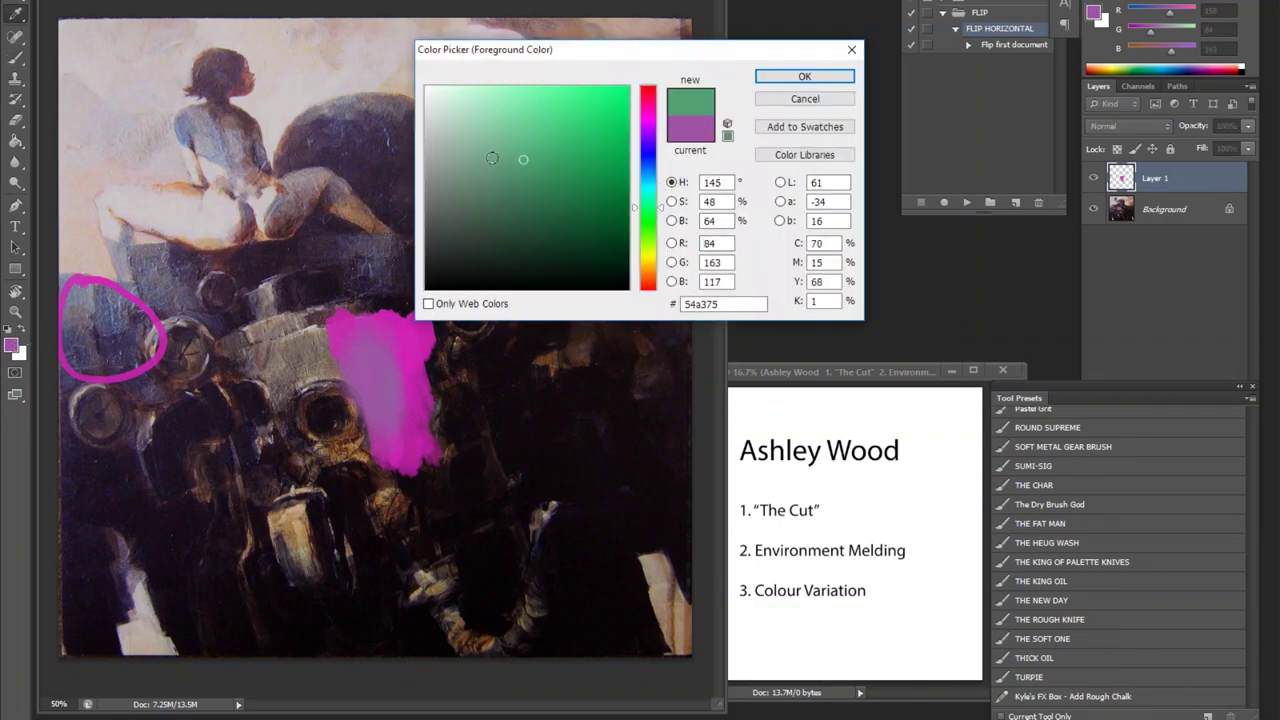
{"action": "left_click_drag", "start_coordinate": [492, 158], "coordinate": [474, 185]}
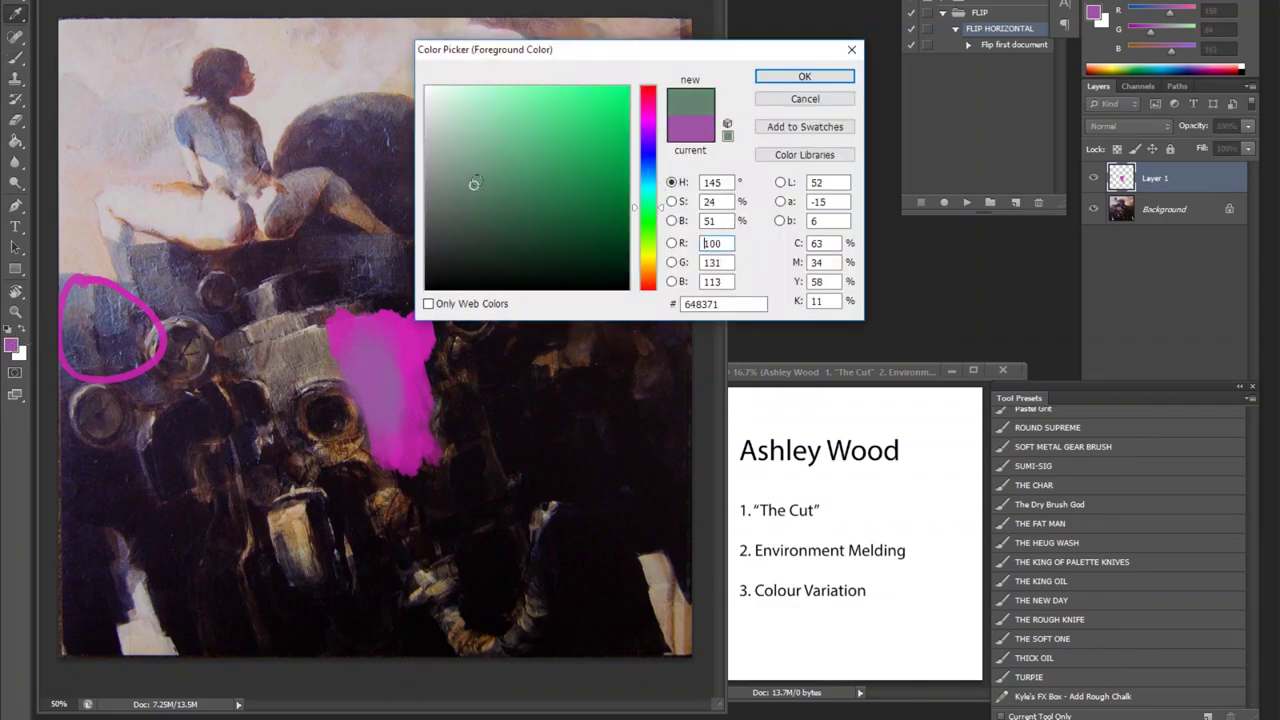
{"action": "left_click", "coordinate": [777, 78]}
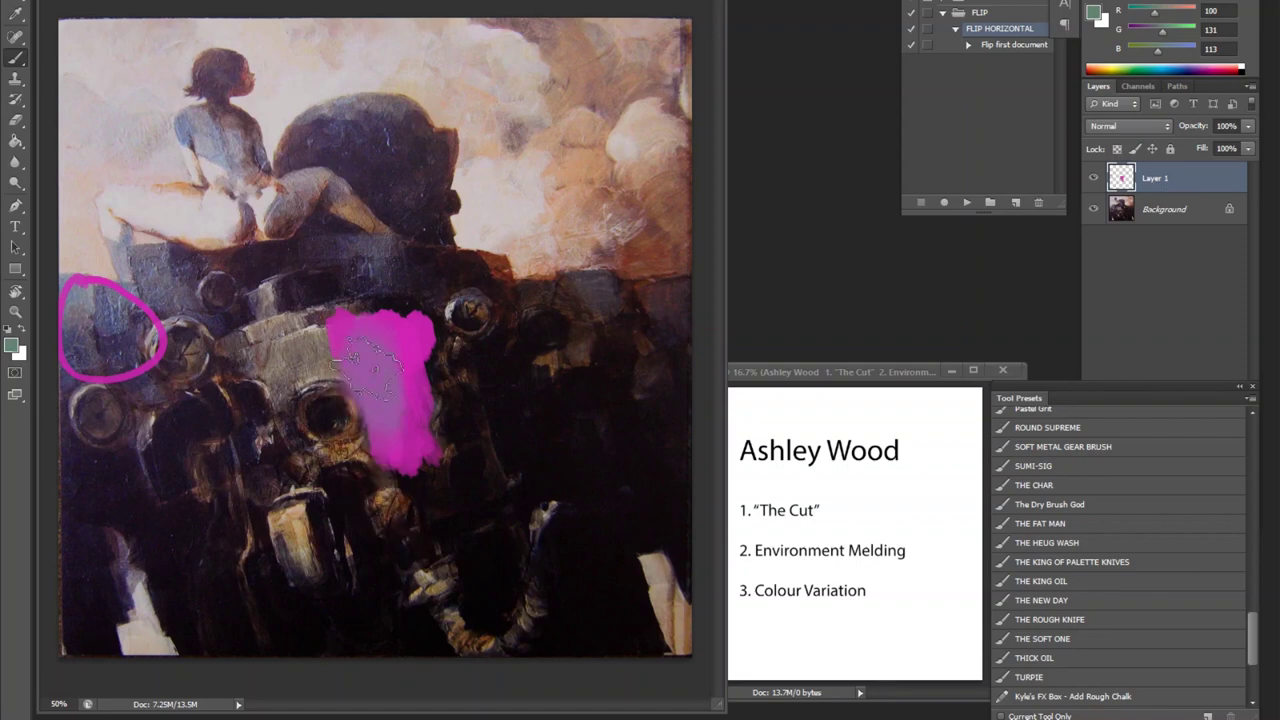
{"action": "left_click_drag", "start_coordinate": [422, 316], "coordinate": [430, 380]}
Sample purple-grey, magenta, pink-purple and mauve tones from the blended blob
{"action": "left_click", "coordinate": [416, 330], "text": "alt"}
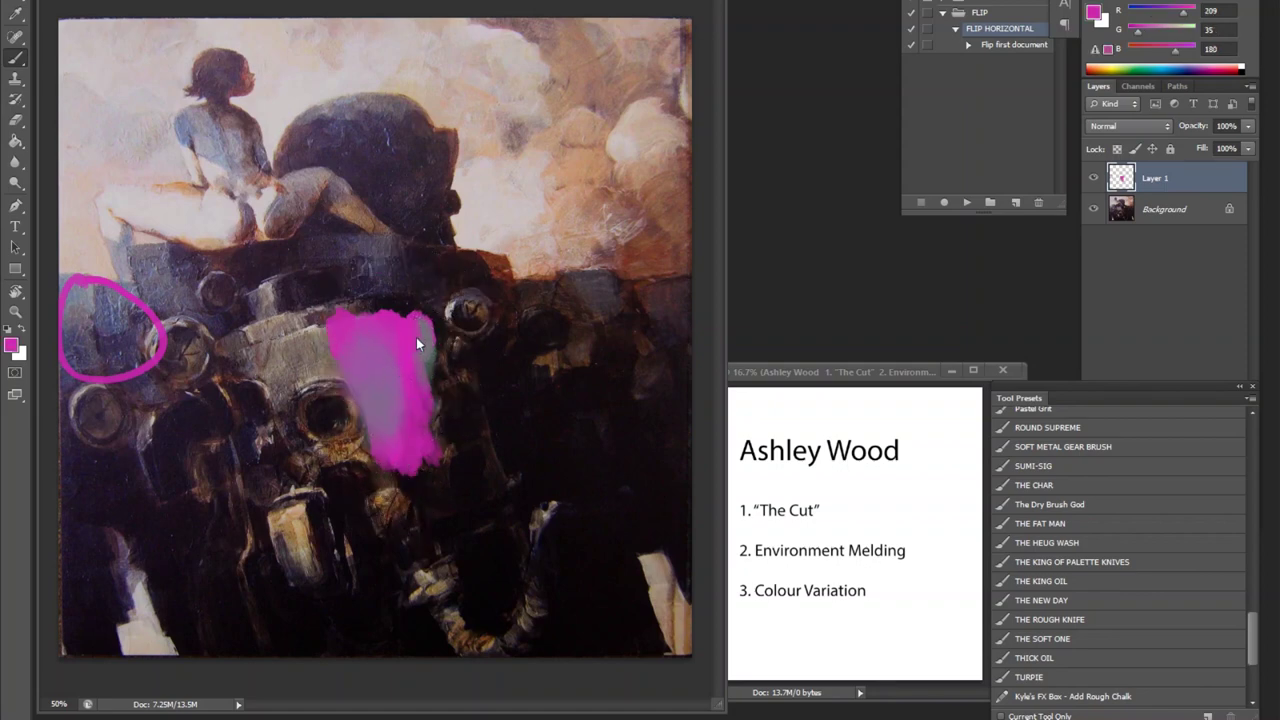
{"action": "left_click", "coordinate": [415, 345], "text": "alt"}
{"action": "left_click", "coordinate": [425, 424], "text": "alt"}
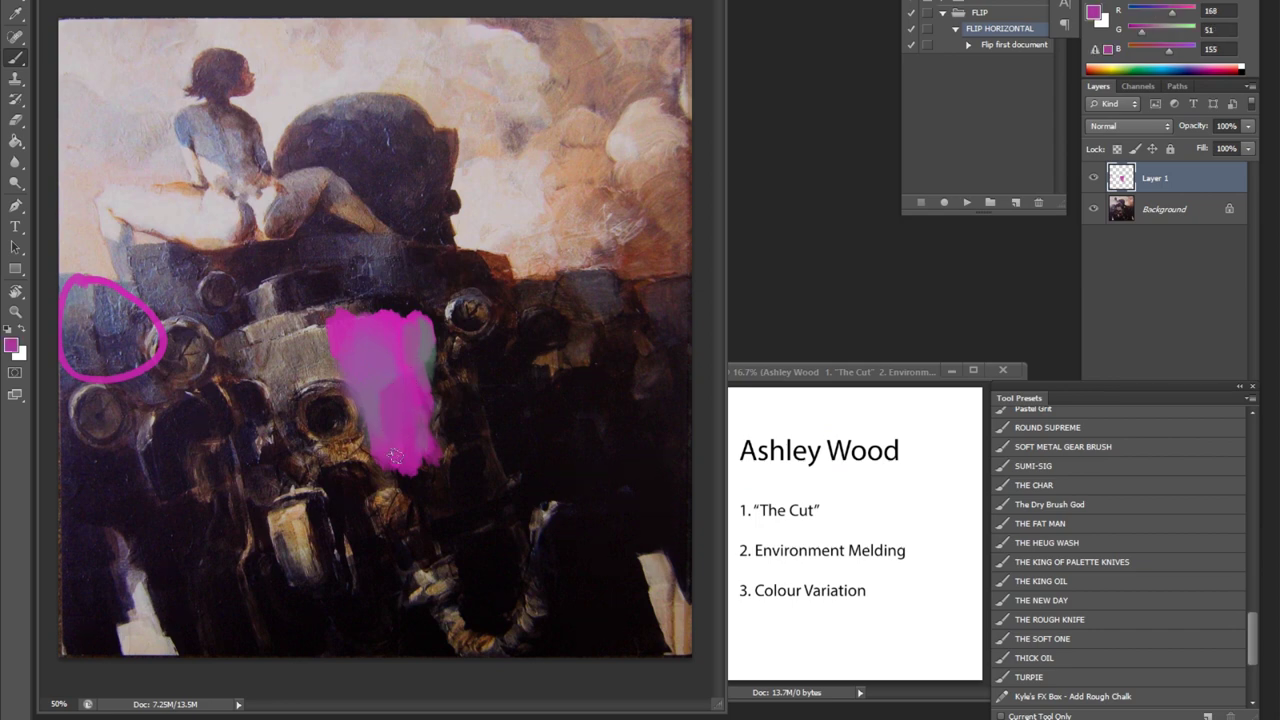
{"action": "left_click", "coordinate": [424, 374], "text": "alt"}
{"action": "left_click", "coordinate": [378, 360], "text": "alt"}
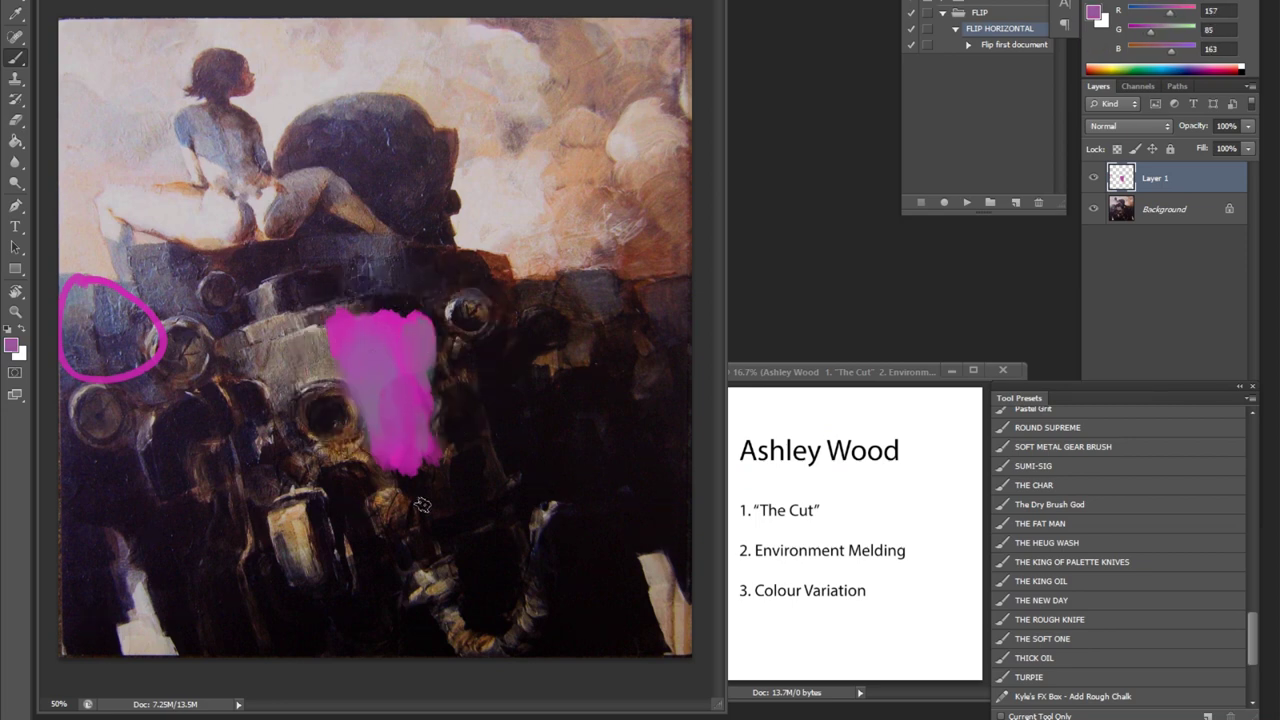
Delete the magenta-marked layer and create a fresh empty annotation layer
{"action": "key", "text": "Delete"}
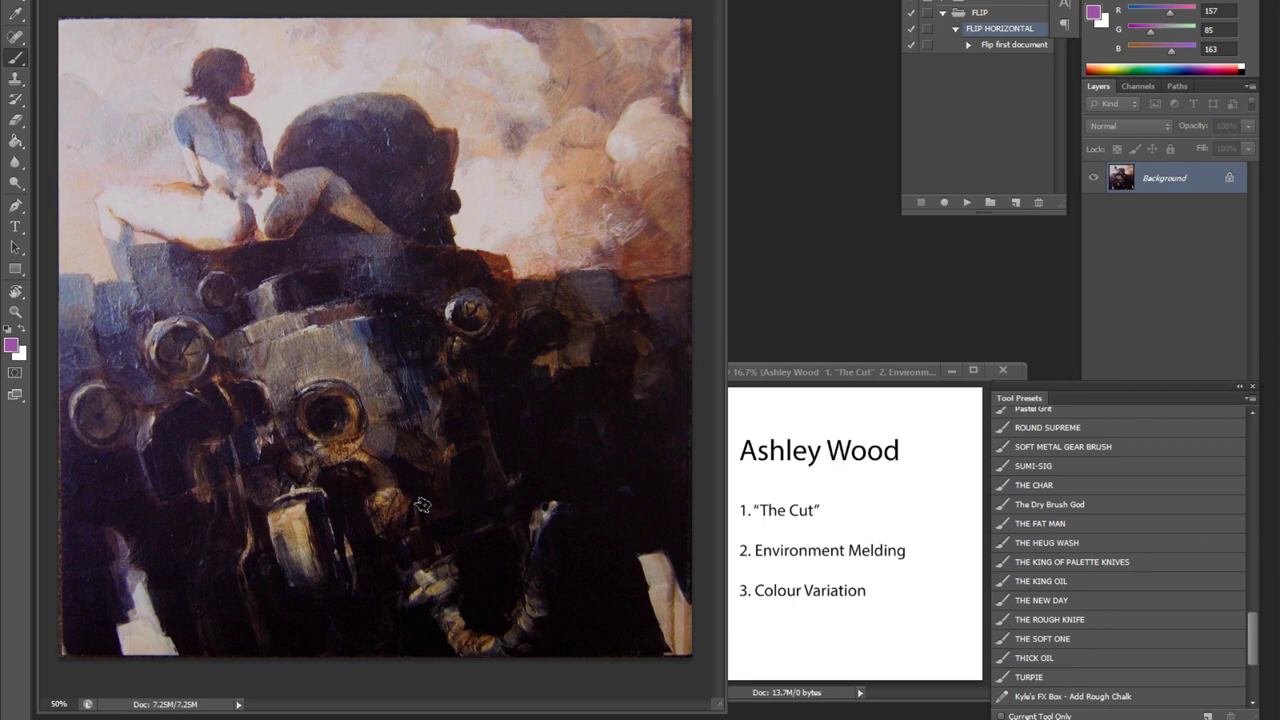
{"action": "left_click", "coordinate": [1200, 186]}
{"action": "left_click", "coordinate": [1210, 514]}
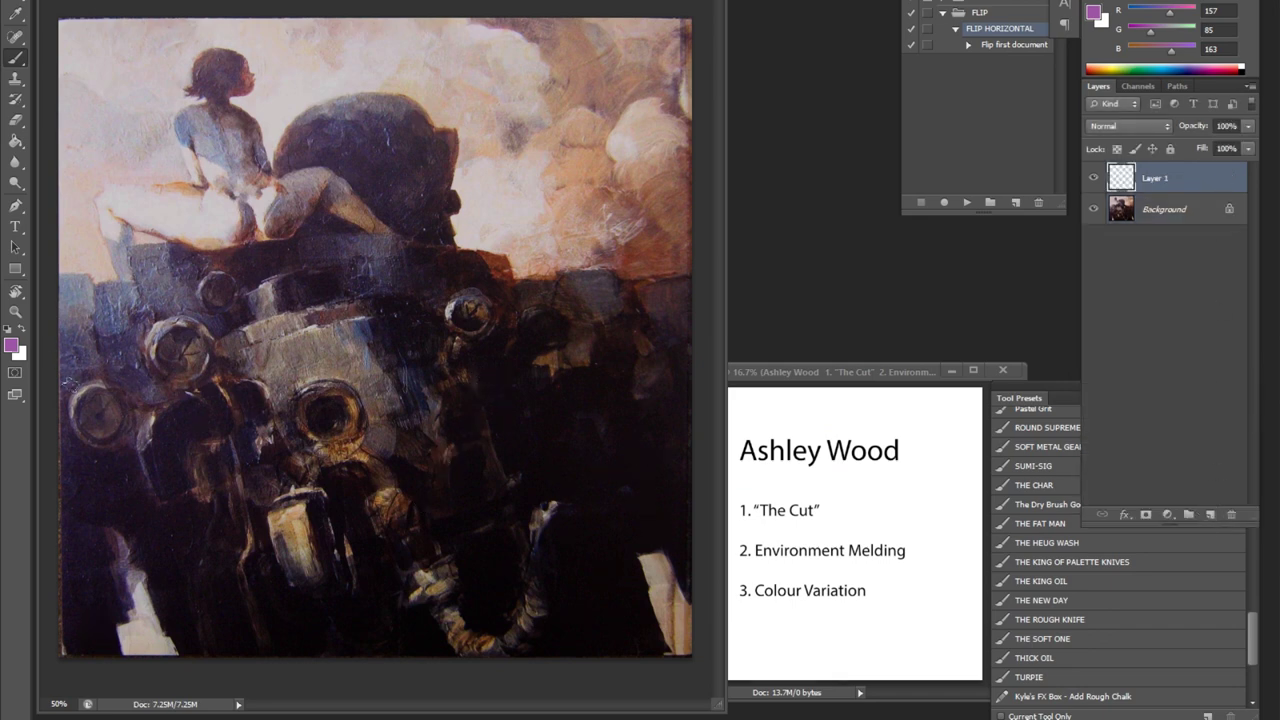
Set the foreground colour to bright cyan 2fc9ef
{"action": "left_click", "coordinate": [13, 348]}
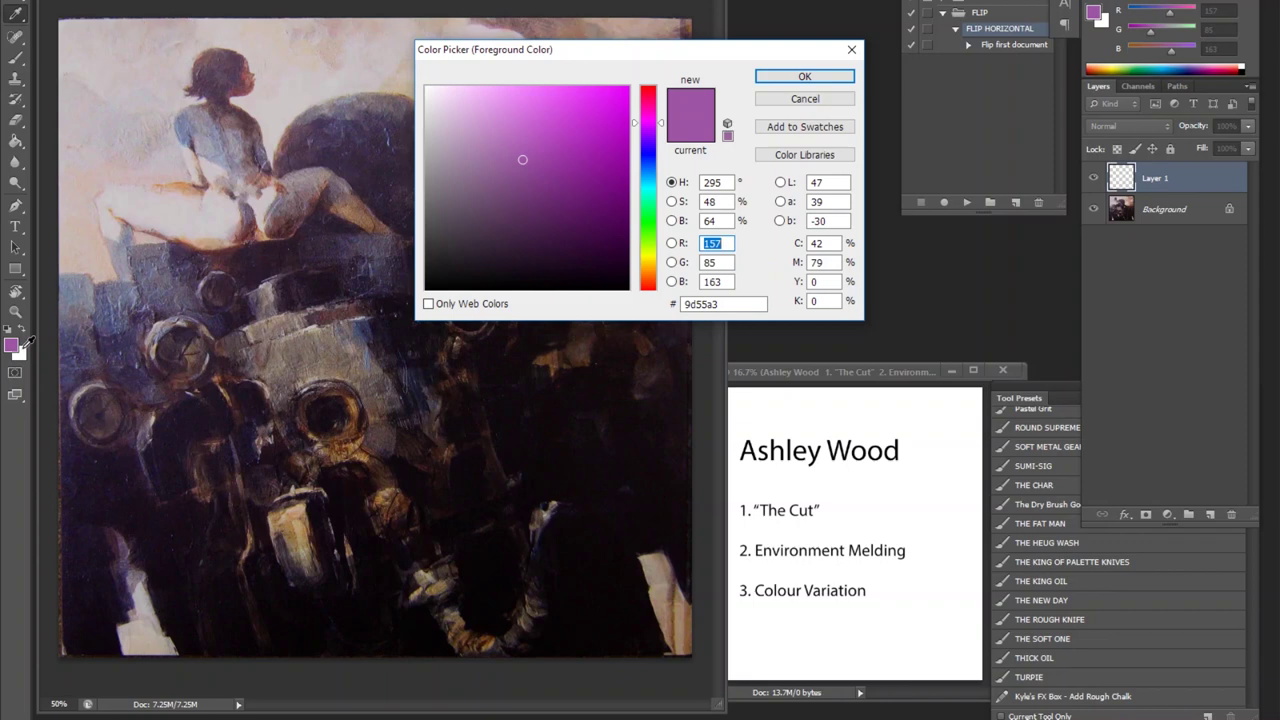
{"action": "left_click", "coordinate": [648, 95]}
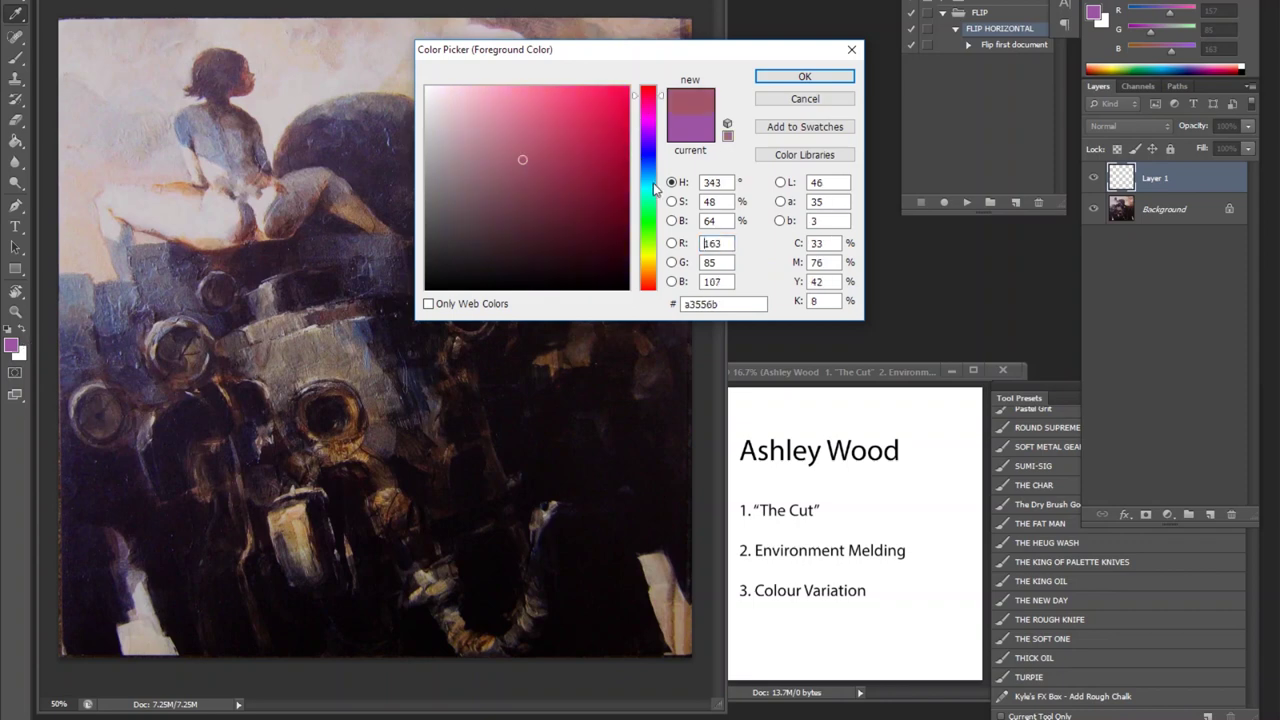
{"action": "left_click", "coordinate": [648, 182]}
{"action": "left_click", "coordinate": [588, 98]}
{"action": "left_click", "coordinate": [806, 77]}
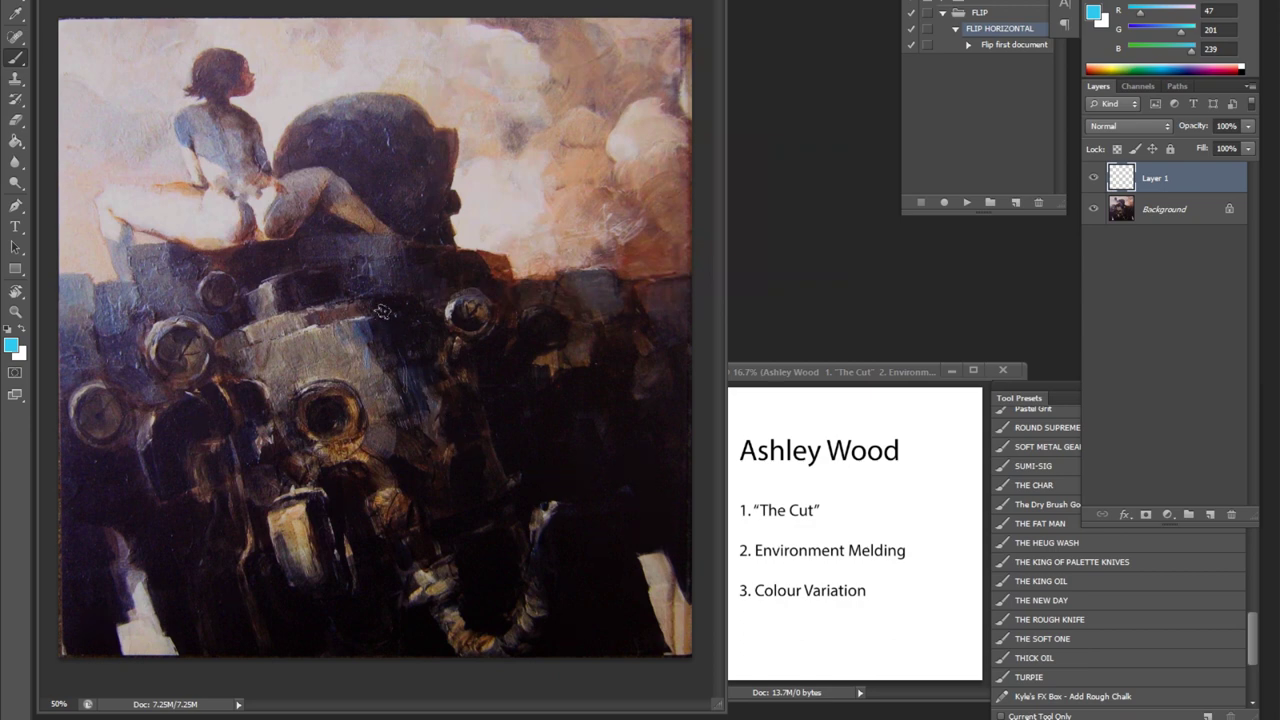
Outline the machine's face plate in cyan and add three arrows from above, left and below
{"action": "mouse_move", "coordinate": [372, 289]}
{"action": "left_mouse_down"}
{"action": "mouse_move", "coordinate": [278, 323]}
{"action": "mouse_move", "coordinate": [449, 440]}
{"action": "mouse_move", "coordinate": [409, 327]}
{"action": "mouse_move", "coordinate": [368, 290]}
{"action": "left_mouse_up"}
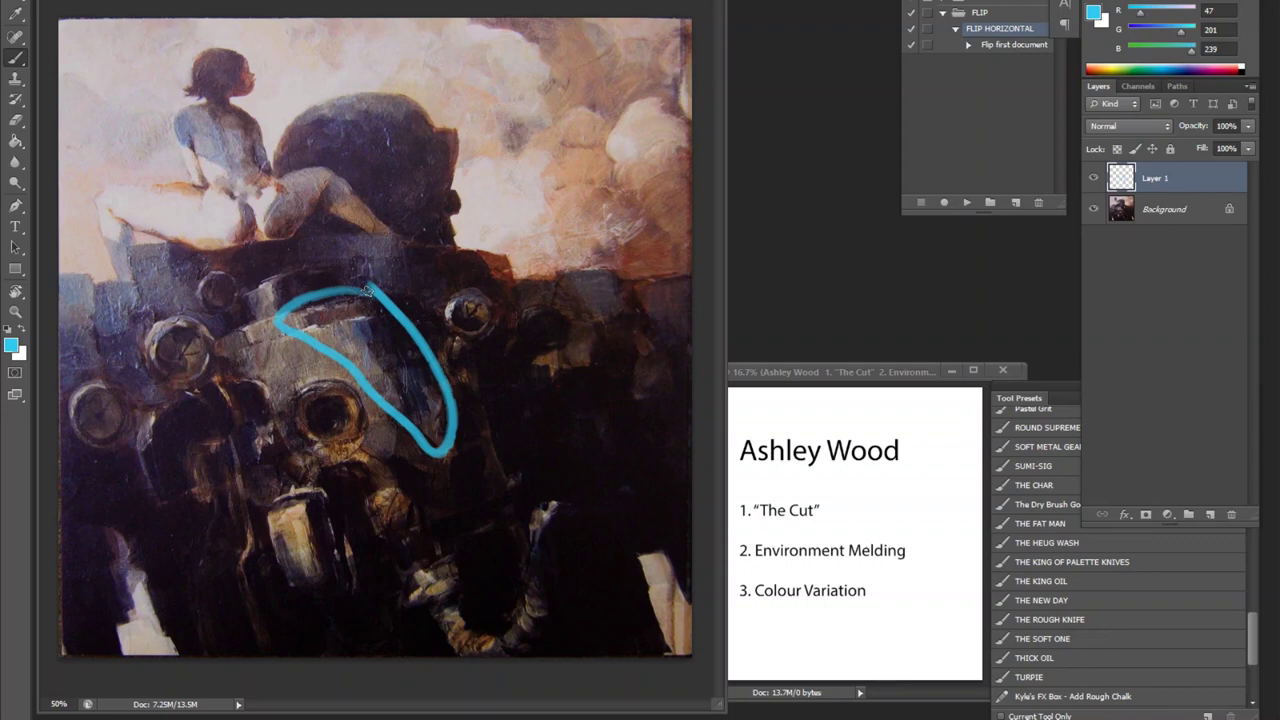
{"action": "key", "text": "ctrl+z"}
{"action": "mouse_move", "coordinate": [332, 287]}
{"action": "left_mouse_down"}
{"action": "mouse_move", "coordinate": [400, 380]}
{"action": "mouse_move", "coordinate": [397, 479]}
{"action": "mouse_move", "coordinate": [355, 444]}
{"action": "mouse_move", "coordinate": [310, 474]}
{"action": "mouse_move", "coordinate": [216, 365]}
{"action": "mouse_move", "coordinate": [221, 337]}
{"action": "mouse_move", "coordinate": [346, 294]}
{"action": "left_mouse_up"}
{"action": "mouse_move", "coordinate": [265, 202]}
{"action": "left_mouse_down"}
{"action": "mouse_move", "coordinate": [284, 290]}
{"action": "mouse_move", "coordinate": [316, 244]}
{"action": "left_mouse_up"}
{"action": "mouse_move", "coordinate": [155, 490]}
{"action": "left_mouse_down"}
{"action": "mouse_move", "coordinate": [240, 424]}
{"action": "mouse_move", "coordinate": [244, 460]}
{"action": "left_mouse_up"}
{"action": "left_click_drag", "start_coordinate": [407, 592], "coordinate": [396, 495]}
{"action": "mouse_move", "coordinate": [380, 508]}
{"action": "left_mouse_down"}
{"action": "mouse_move", "coordinate": [414, 524]}
{"action": "mouse_move", "coordinate": [394, 505]}
{"action": "mouse_move", "coordinate": [391, 516]}
{"action": "left_mouse_up"}
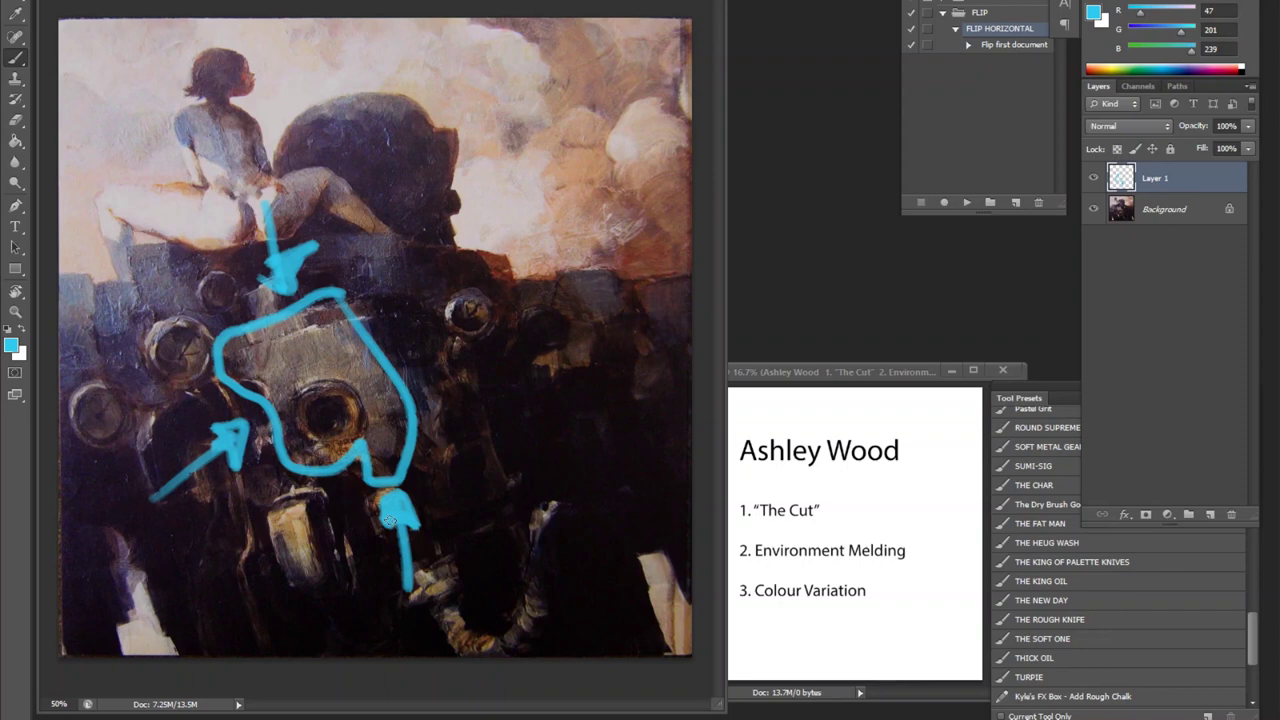
{"action": "mouse_move", "coordinate": [368, 472]}
{"action": "left_mouse_down"}
{"action": "mouse_move", "coordinate": [292, 467]}
{"action": "mouse_move", "coordinate": [360, 456]}
{"action": "mouse_move", "coordinate": [406, 484]}
{"action": "left_mouse_up"}
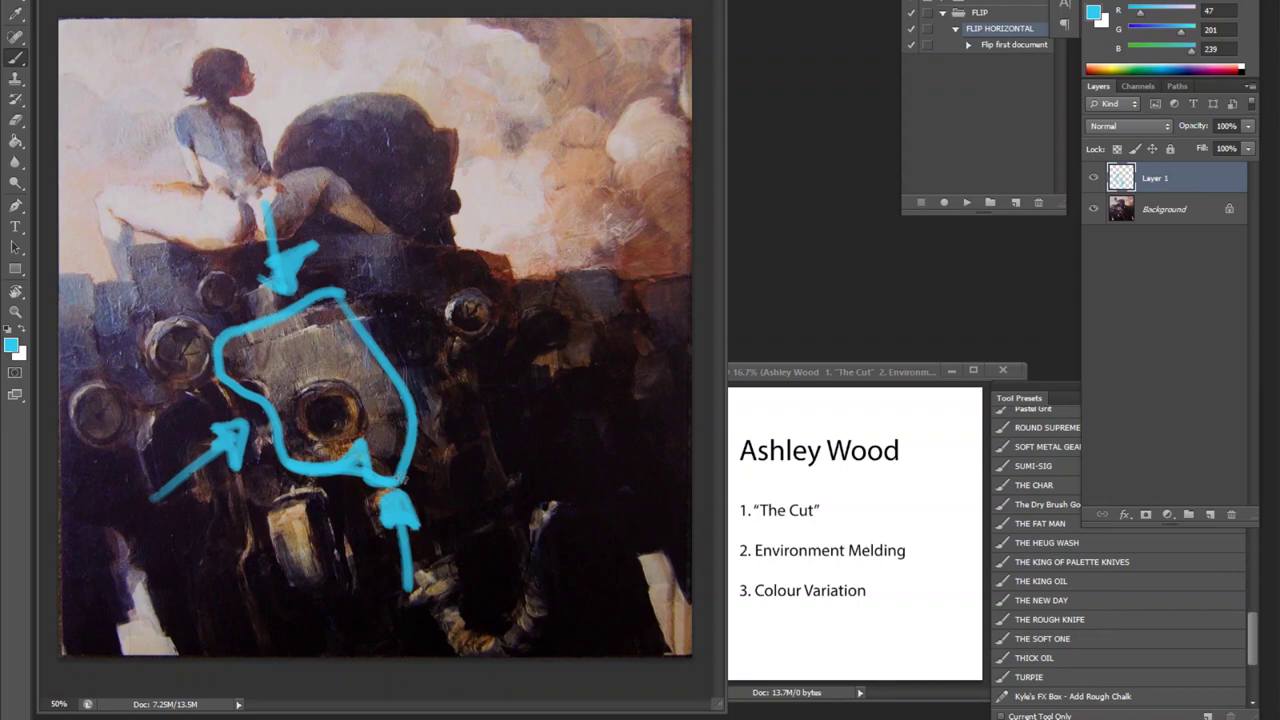
Delete the cyan annotation layer, then zoom out and back in to 50% on the painting
{"action": "key", "text": "Delete"}
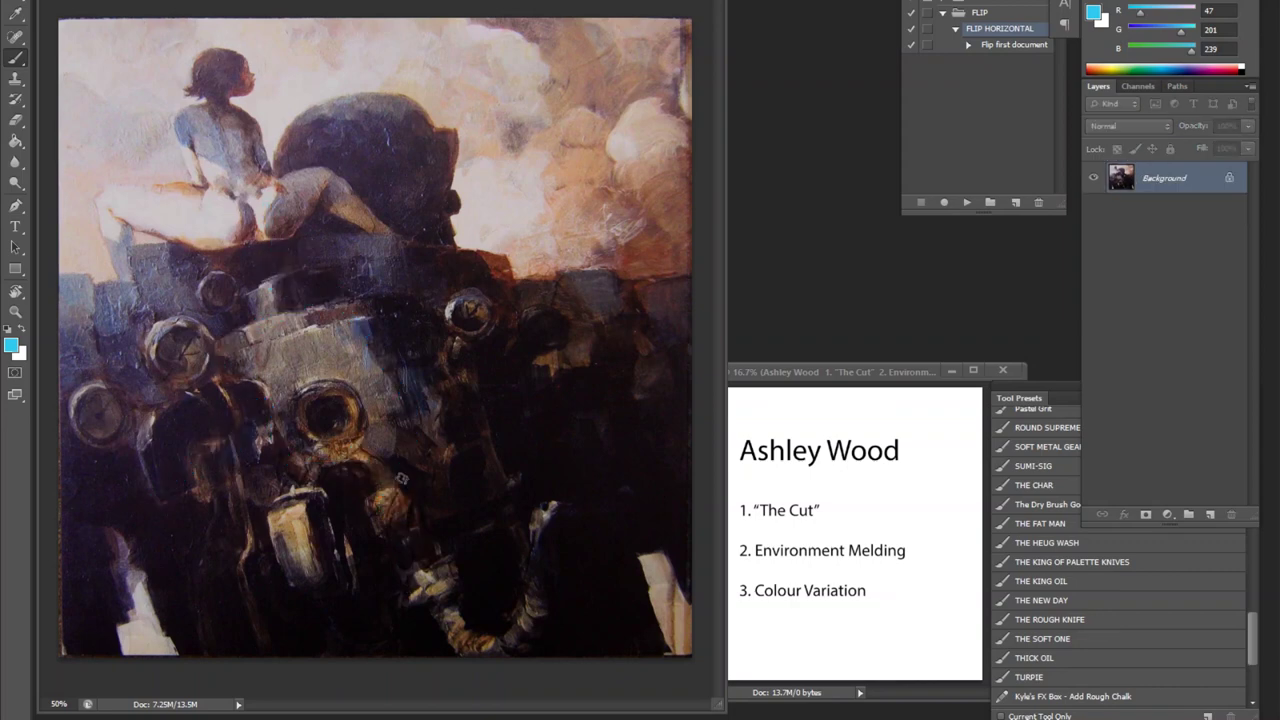
{"action": "key", "text": "z"}
{"action": "left_click", "coordinate": [459, 417], "text": "alt"}
{"action": "left_click", "coordinate": [517, 521], "text": "alt"}
{"action": "left_click", "coordinate": [517, 521], "text": "alt"}
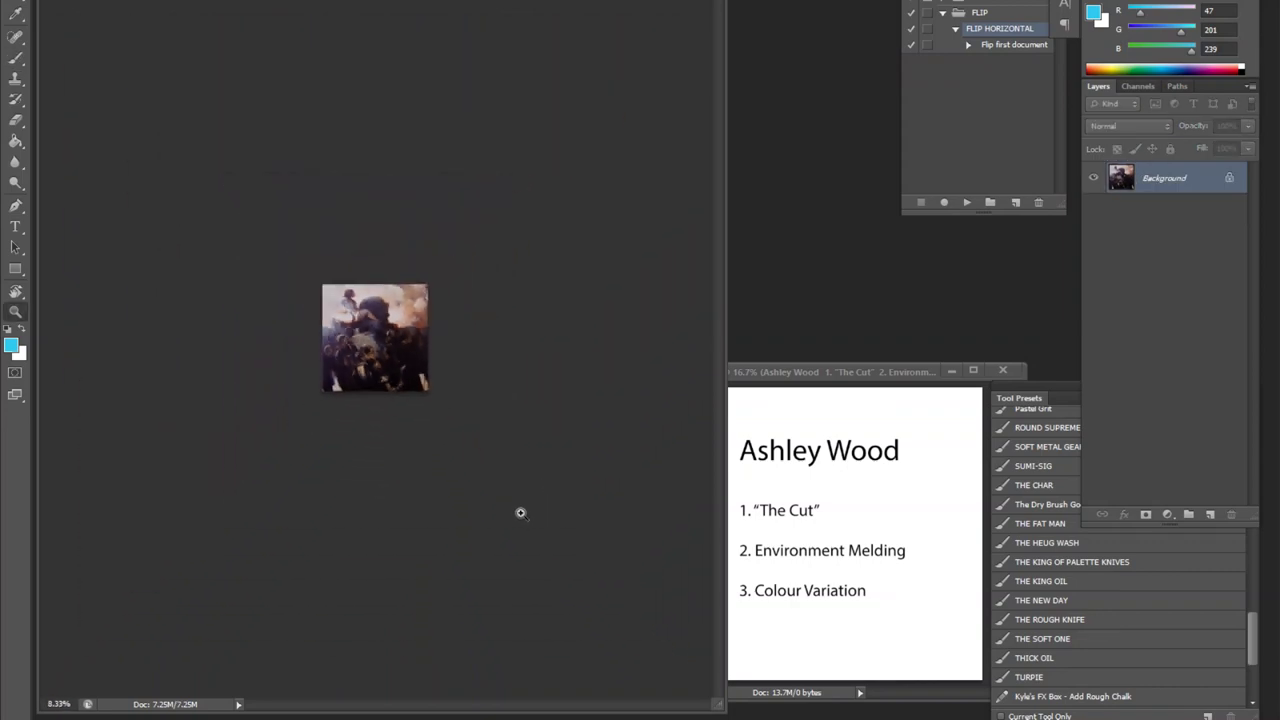
{"action": "left_click_drag", "start_coordinate": [335, 420], "coordinate": [270, 530]}
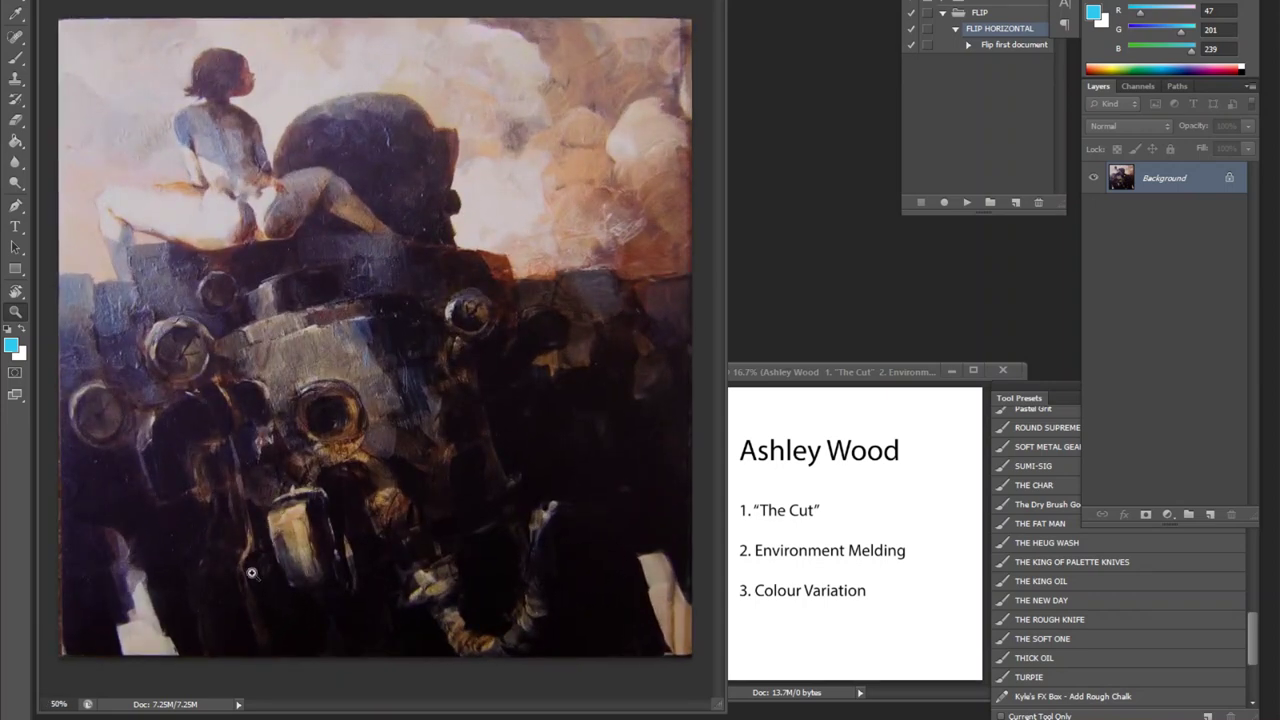